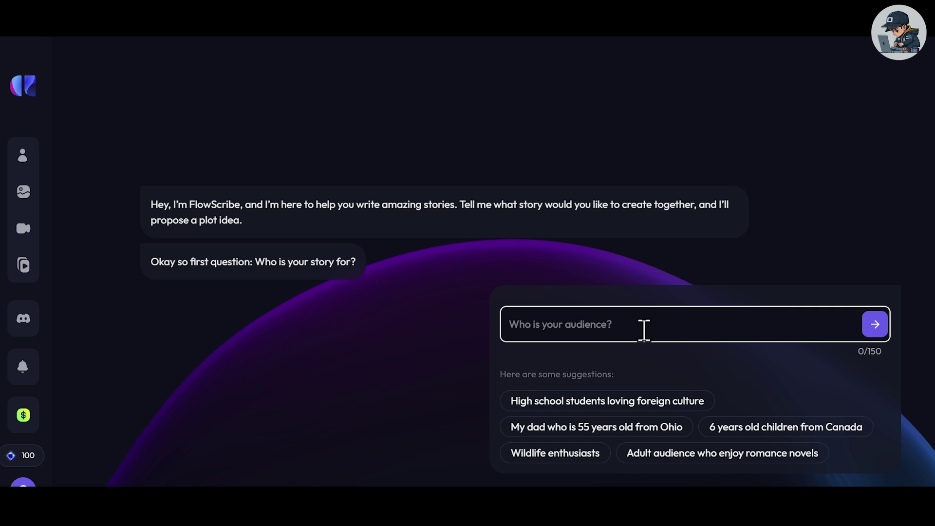
- Answer the story questions with "5-6 year old childerns" as the audience and "for entertainment childern" as the purpose
text(5-6 year old childerns)
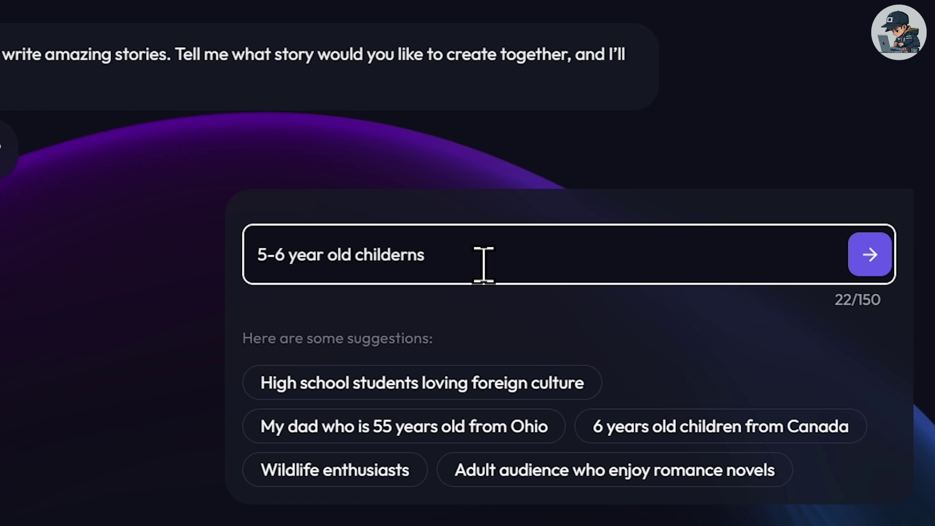
key(Return)
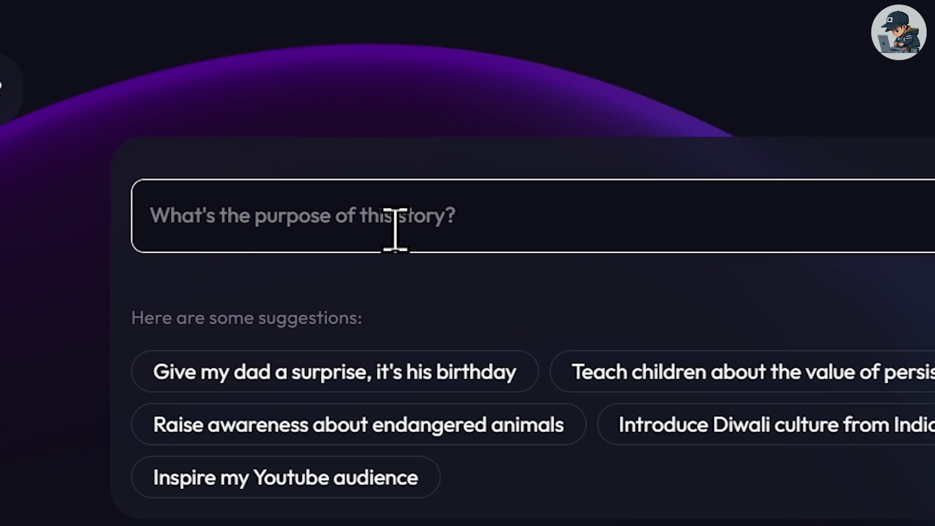
click(240, 223)
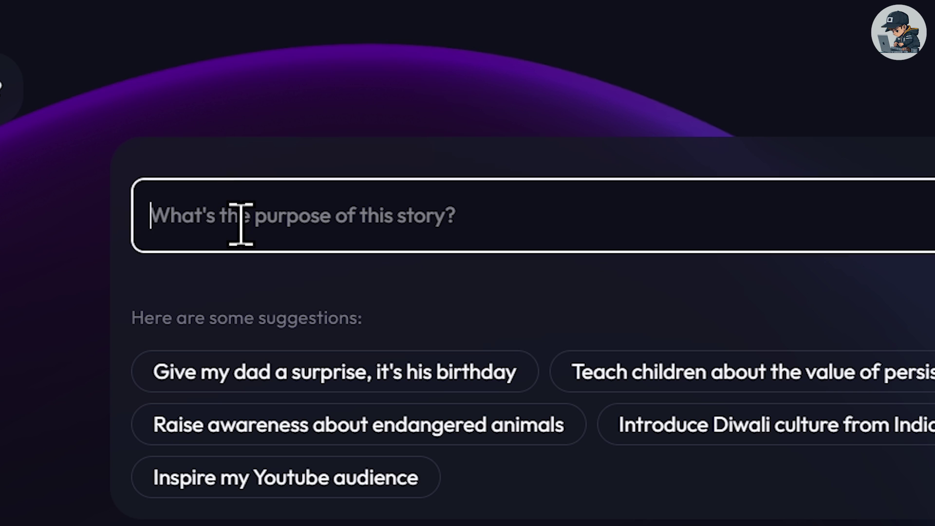
text(for entertainment childern)
key(Return)
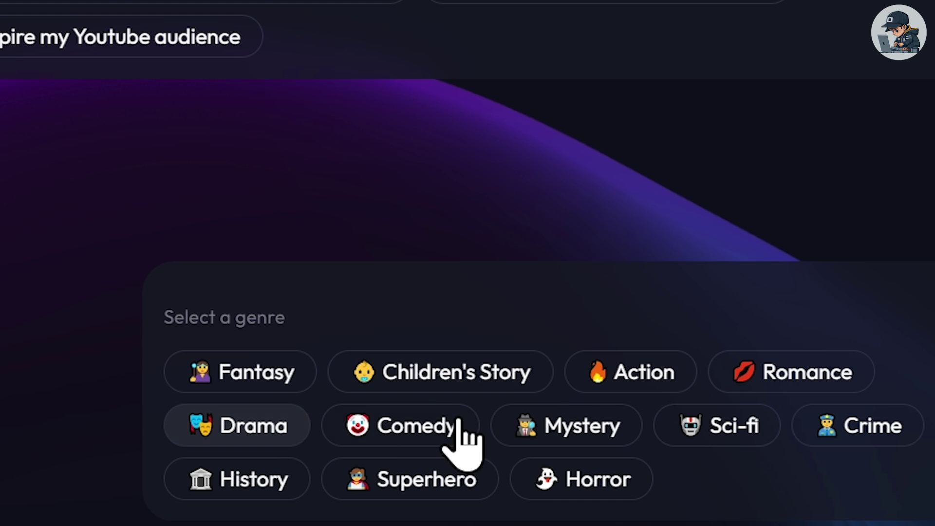
- Choose Children's Story as the genre and read the follow-up question about the story idea
click(436, 381)
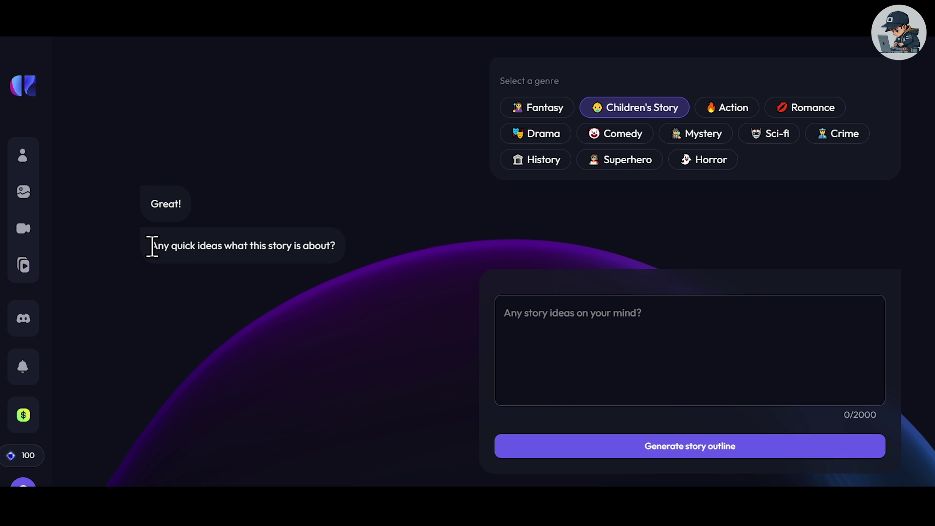
drag(153, 246, 324, 247)
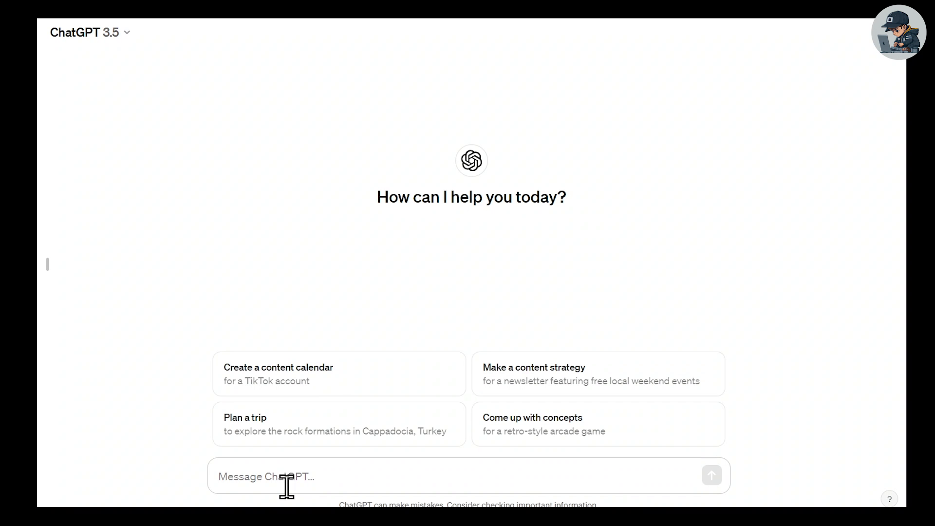
- Switch to ChatGPT and ask "I am a YouTuber and i want to some interesting children's story ideas. so can you please give me some ideas?"
text("I am a YouTuber and i want to some interesting children's story ideas. so can you please give me some ideas?")
drag(219, 477, 351, 479)
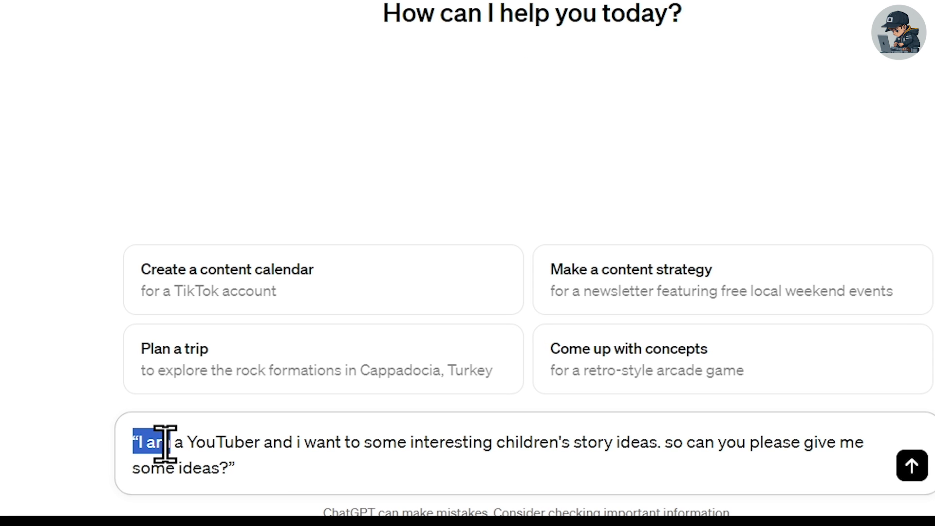
drag(342, 444, 847, 478)
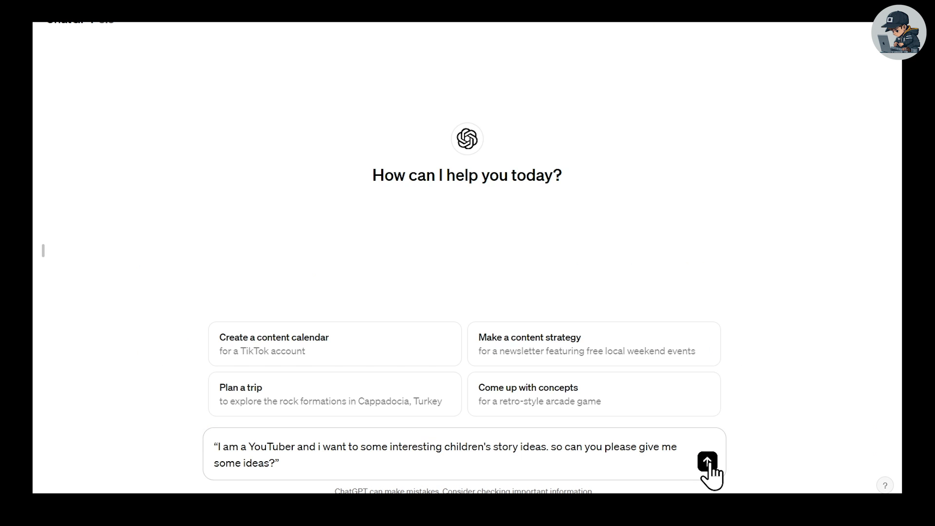
click(707, 463)
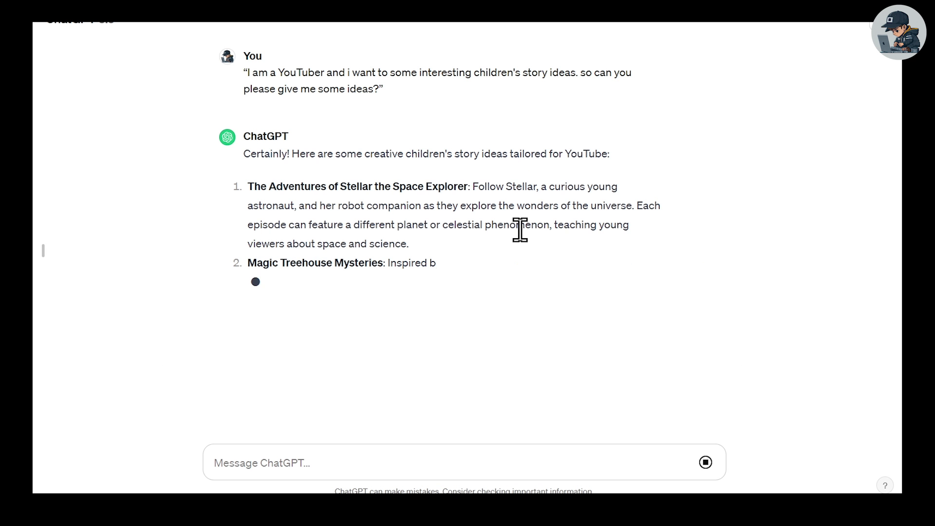
- Read through the children's story ideas in ChatGPT's reply
scroll(516, 230, down, 1)
scroll(516, 227, up, 1)
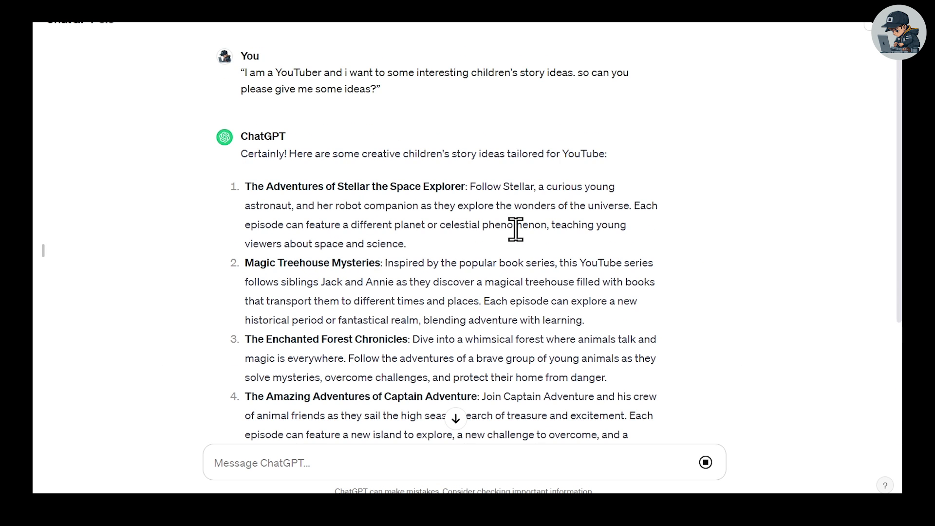
scroll(516, 226, down, 3)
scroll(516, 229, down, 3)
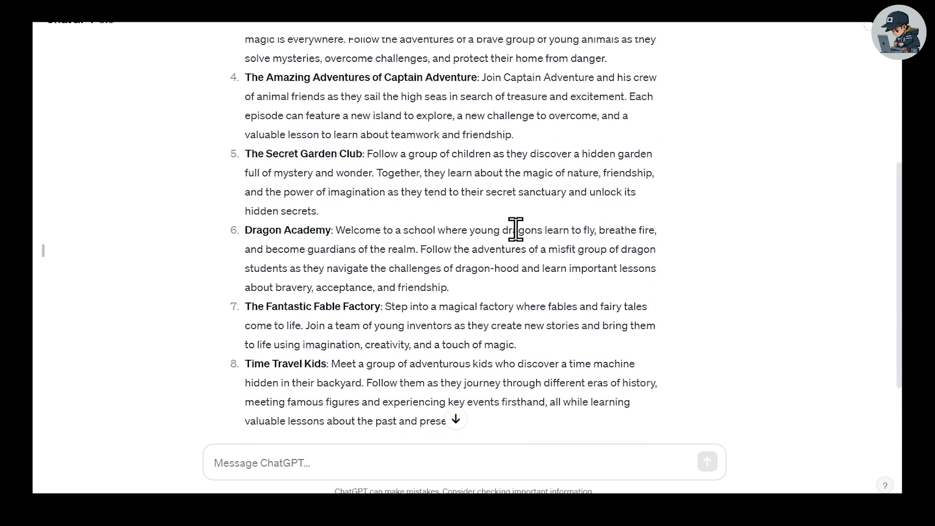
scroll(516, 229, down, 1)
scroll(521, 236, up, 3)
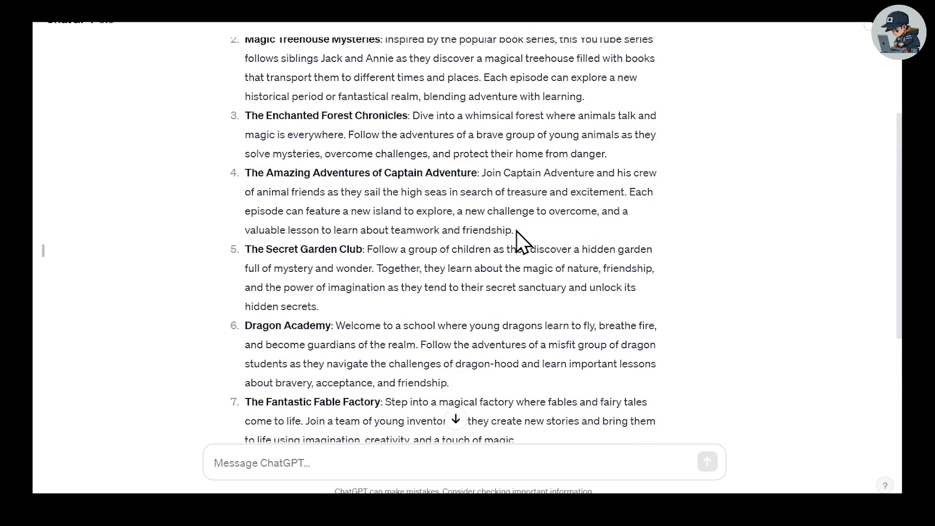
scroll(521, 241, up, 2)
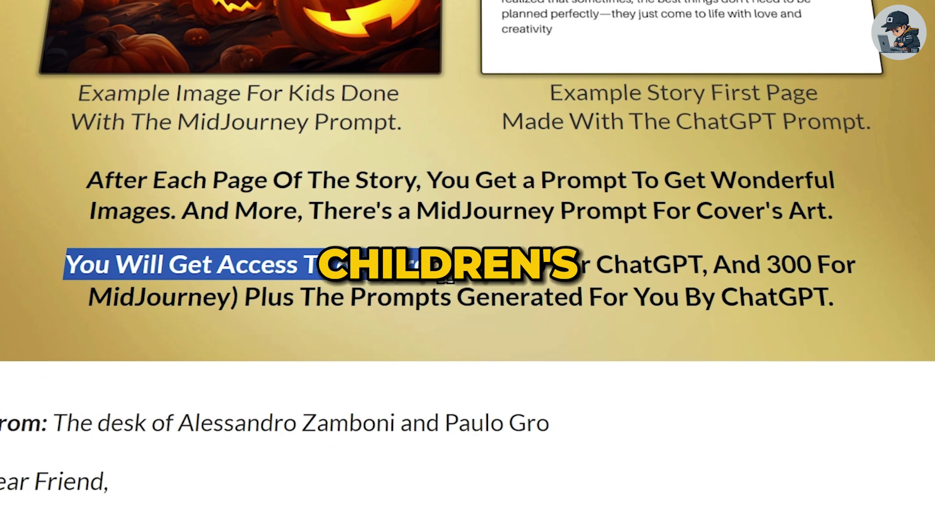
- Examine the sales page for ChatGPT and MidJourney children's story prompts, including the prompt offer and the example images
drag(446, 279, 525, 290)
click(504, 257)
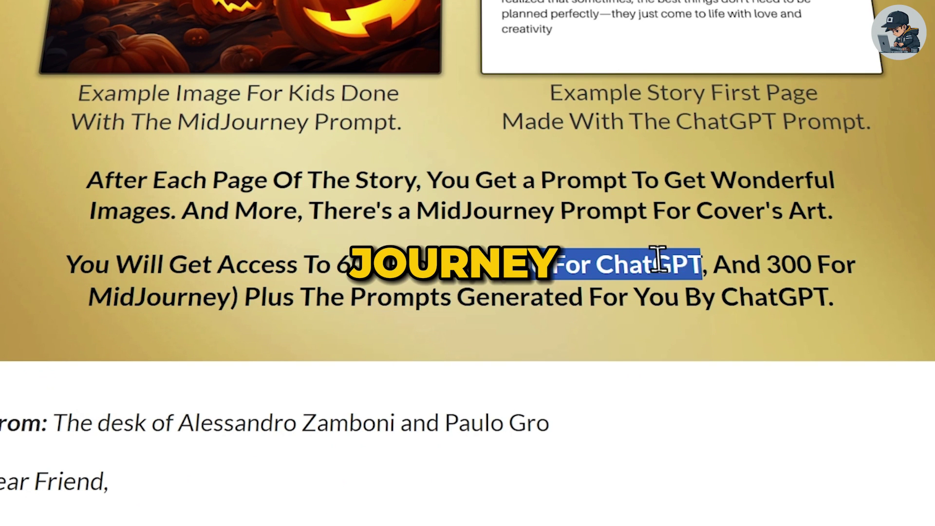
drag(427, 295, 824, 292)
scroll(928, 240, down, 10)
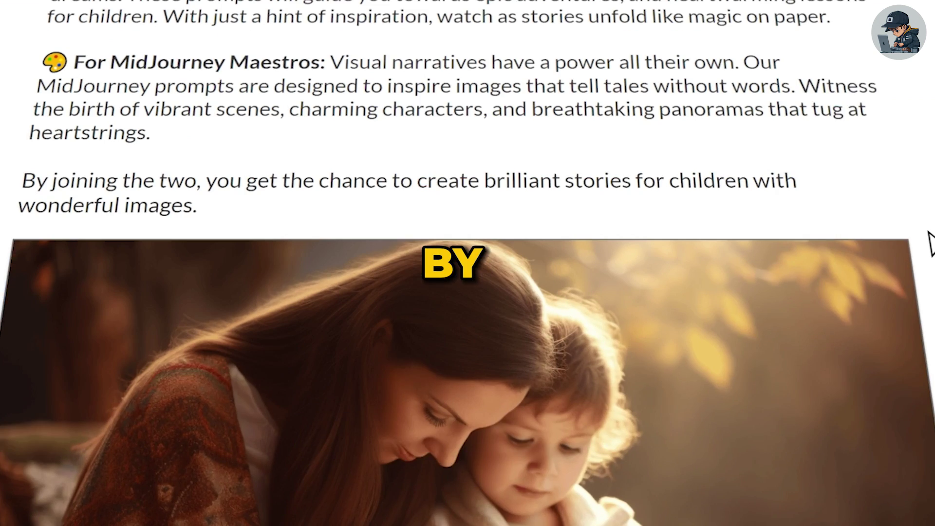
scroll(928, 232, up, 2)
scroll(928, 232, down, 5)
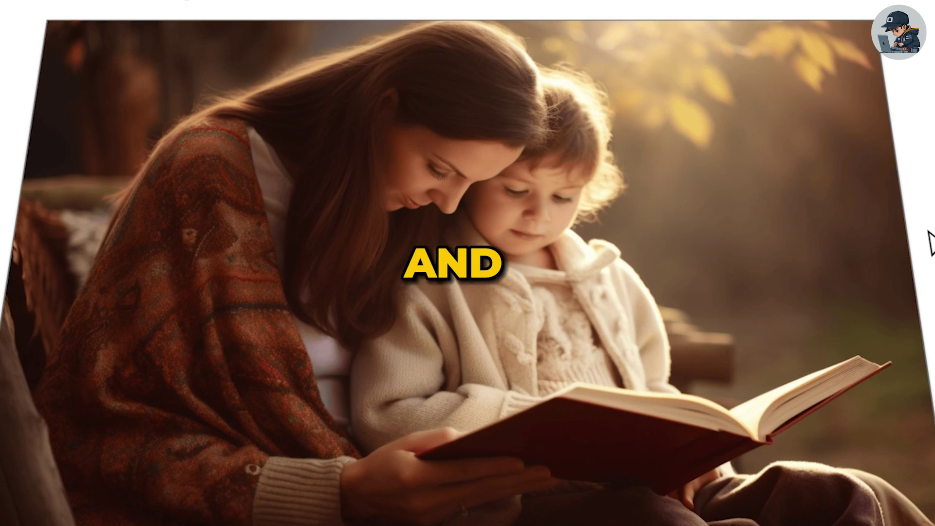
scroll(930, 240, down, 2)
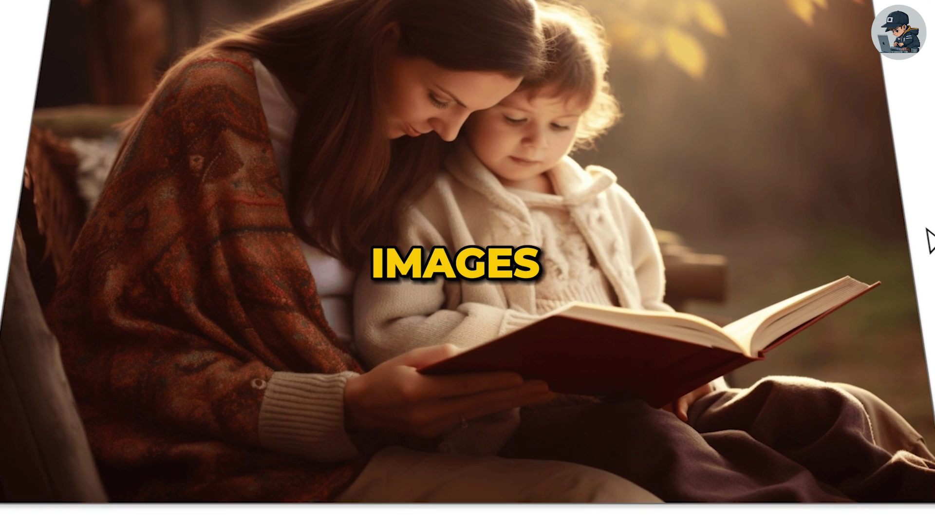
scroll(928, 240, down, 10)
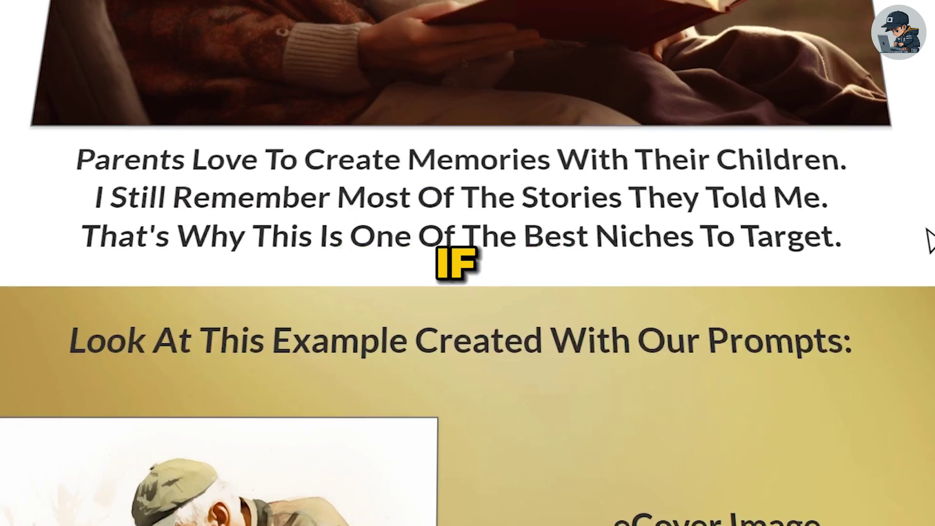
scroll(929, 239, down, 5)
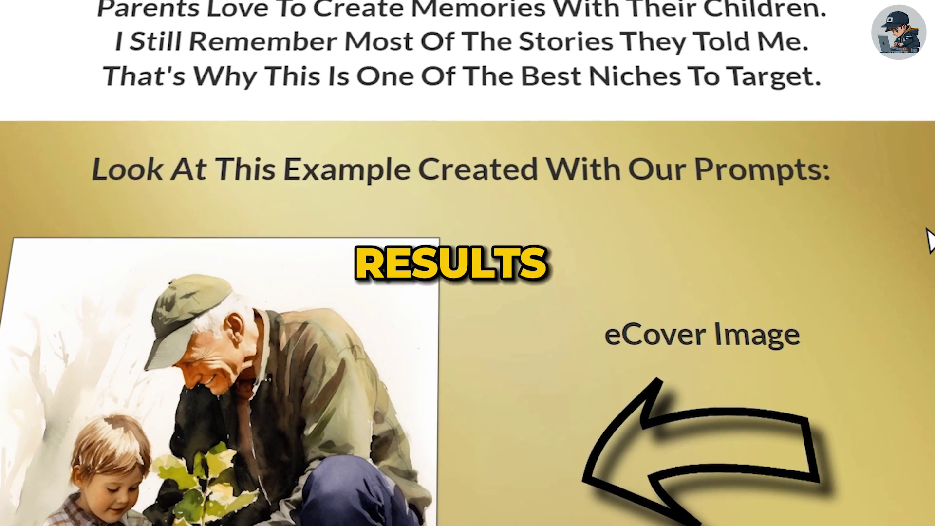
scroll(925, 234, down, 5)
scroll(928, 238, down, 3)
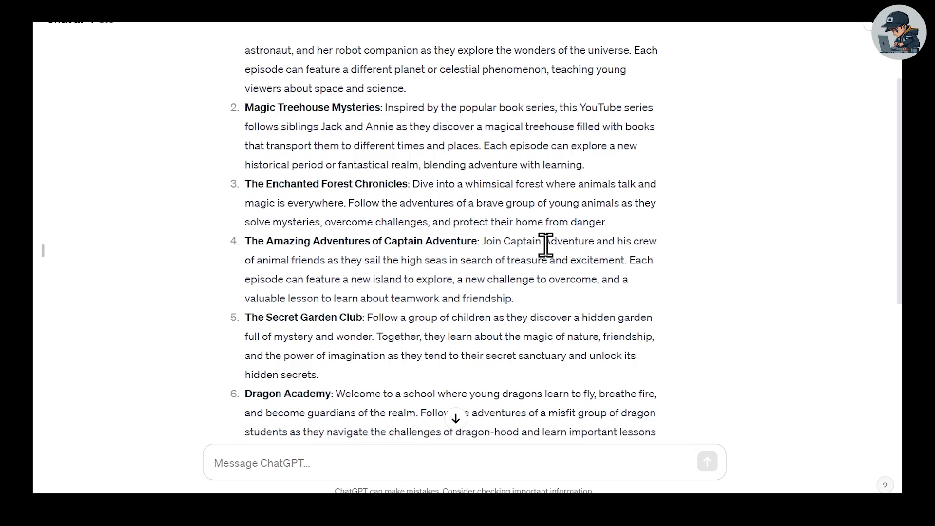
- Copy the description of The Enchanted Forest Chronicles from ChatGPT into Artflow's story idea field and generate the story outline
scroll(535, 250, up, 2)
drag(414, 254, 642, 294)
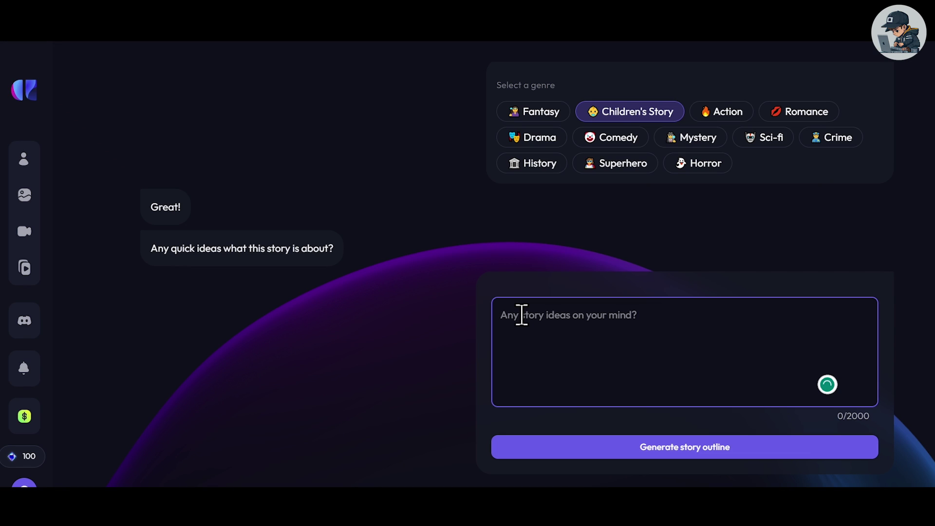
text(Dive into a whimsical forest where animals talk and magic is everywhere. Follow the adventures of a brave group of young animals as they solve mysteries, overcome challenges, and protect their home from danger.)
click(727, 450)
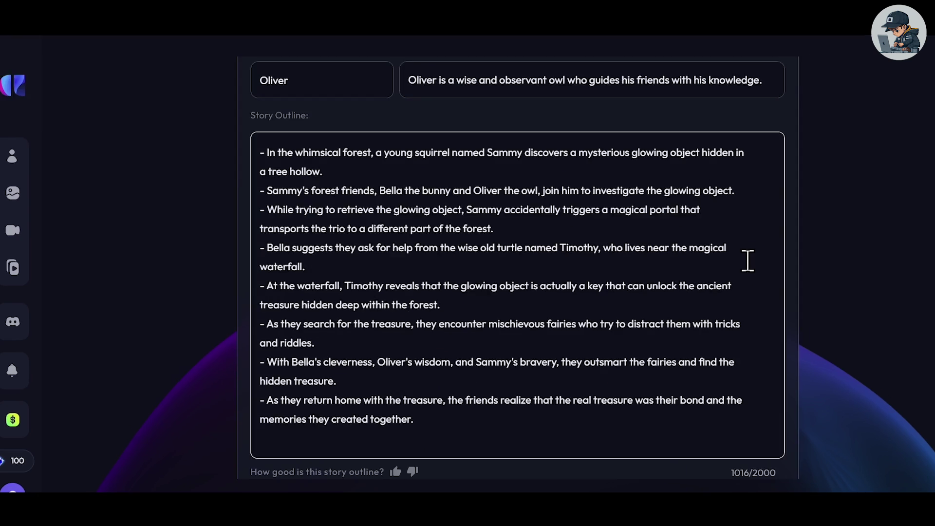
- Review the generated story outline and its character names and descriptions
scroll(861, 253, up, 2)
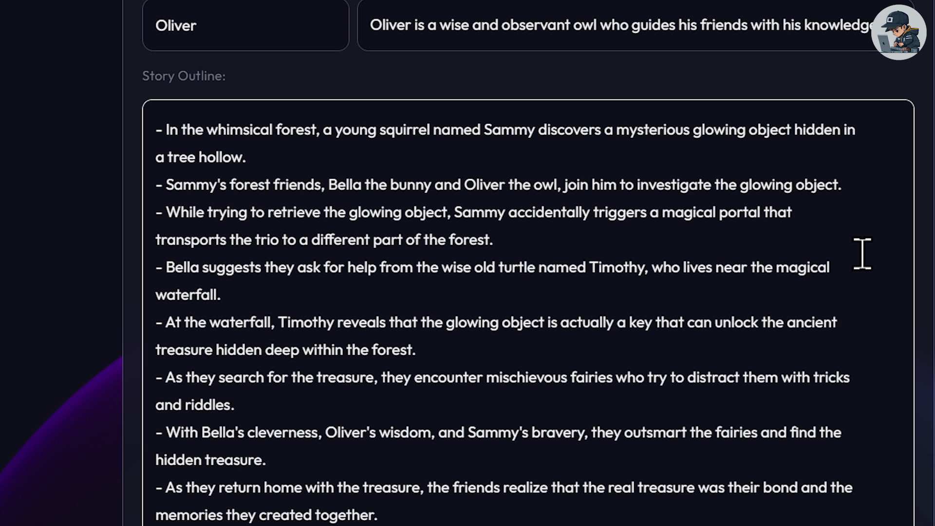
scroll(837, 244, down, 2)
scroll(179, 24, up, 8)
double_click(162, 198)
double_click(182, 246)
double_click(272, 325)
scroll(275, 385, down, 3)
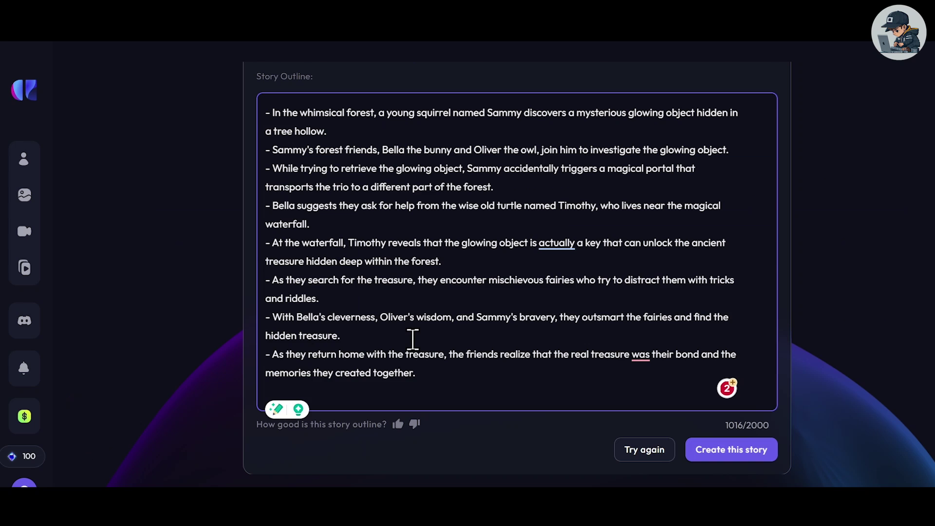
- Create the story from this outline and choose the Horizontal 16:9 format
click(715, 454)
click(719, 451)
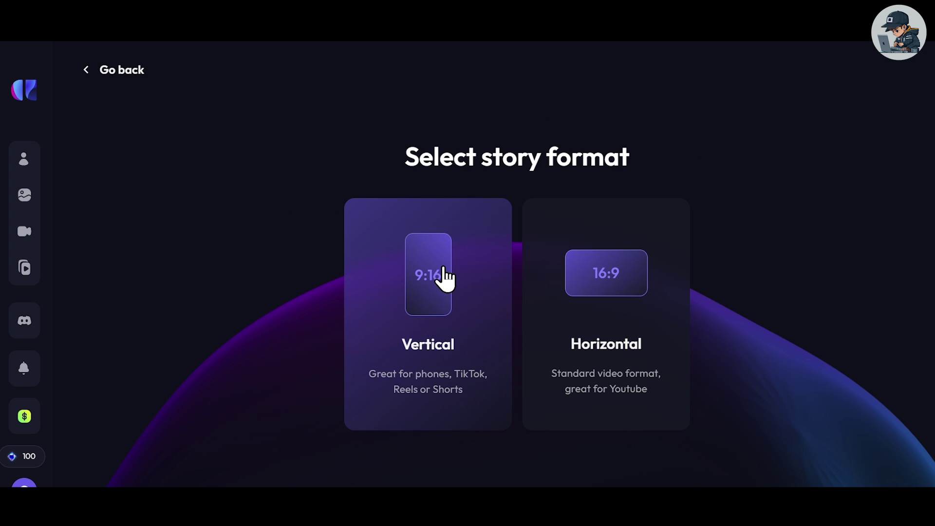
click(616, 288)
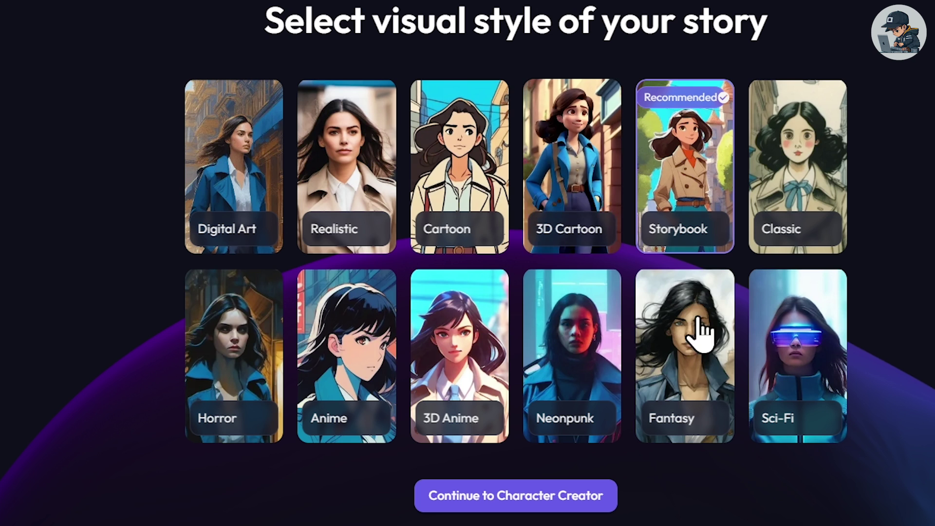
- Set the story's visual style to 3D Cartoon and continue to the character creator to check the characters
click(558, 151)
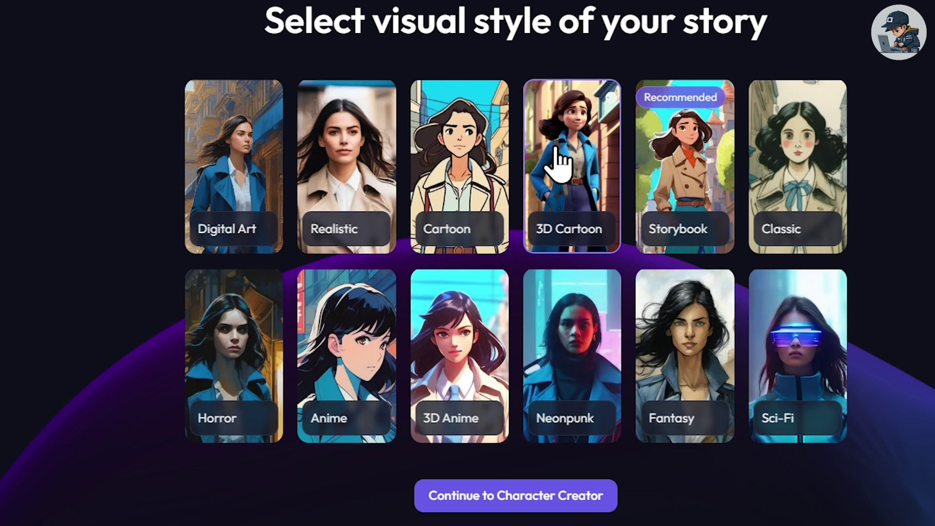
click(572, 504)
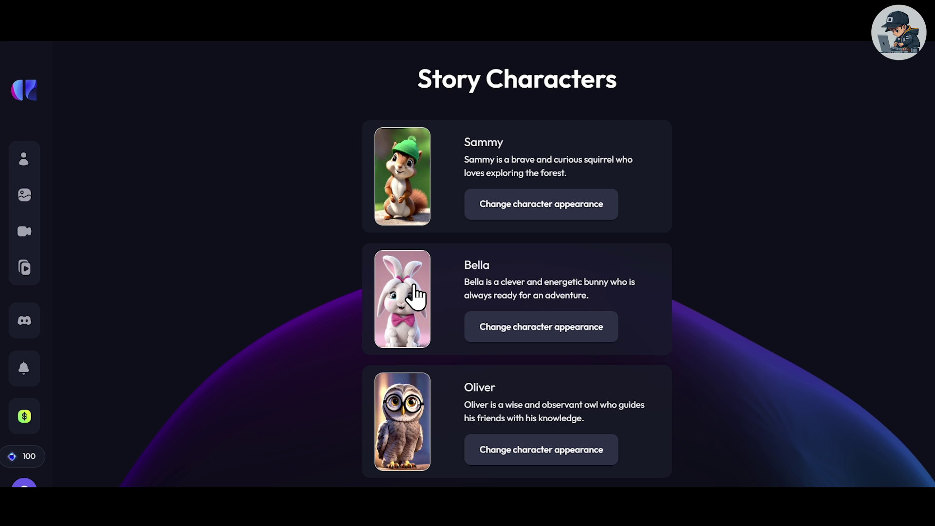
scroll(514, 215, down, 2)
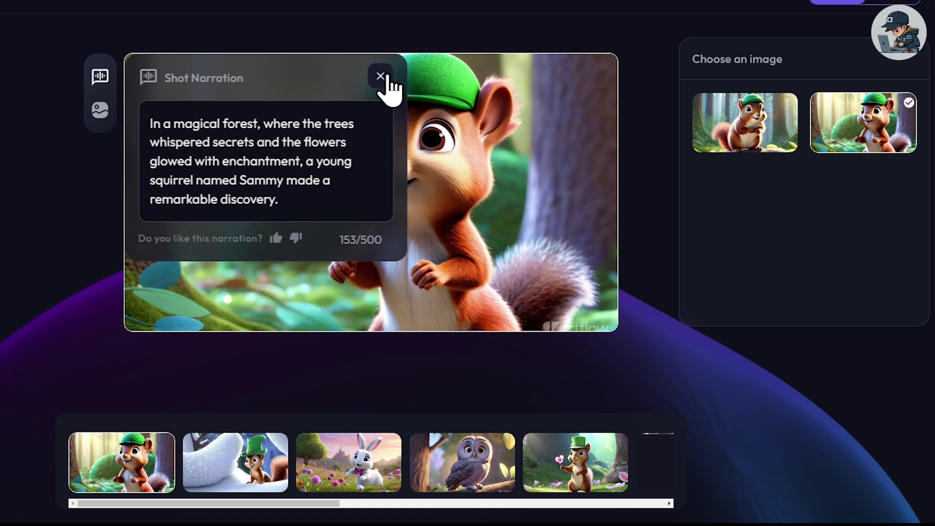
- Close the shot narration and preview the second through fifth shots of the storyboard
click(525, 136)
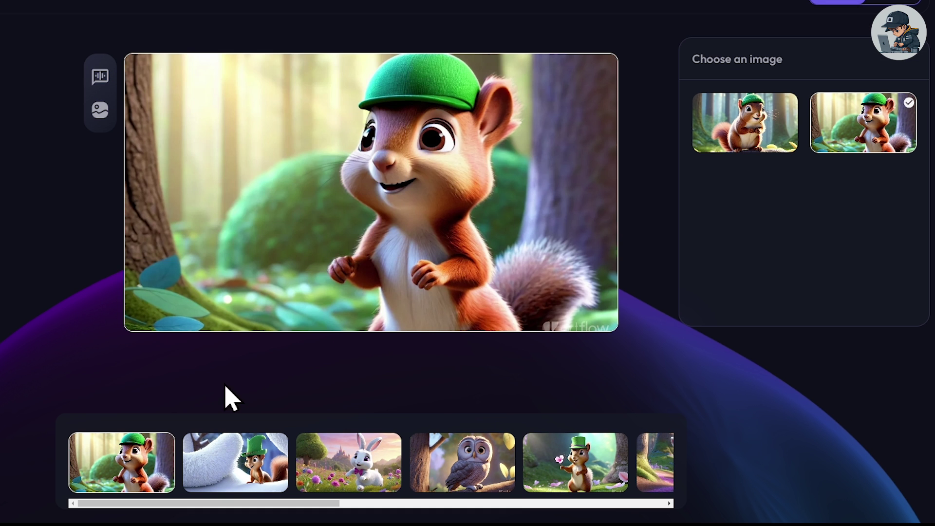
click(230, 475)
click(373, 470)
click(463, 473)
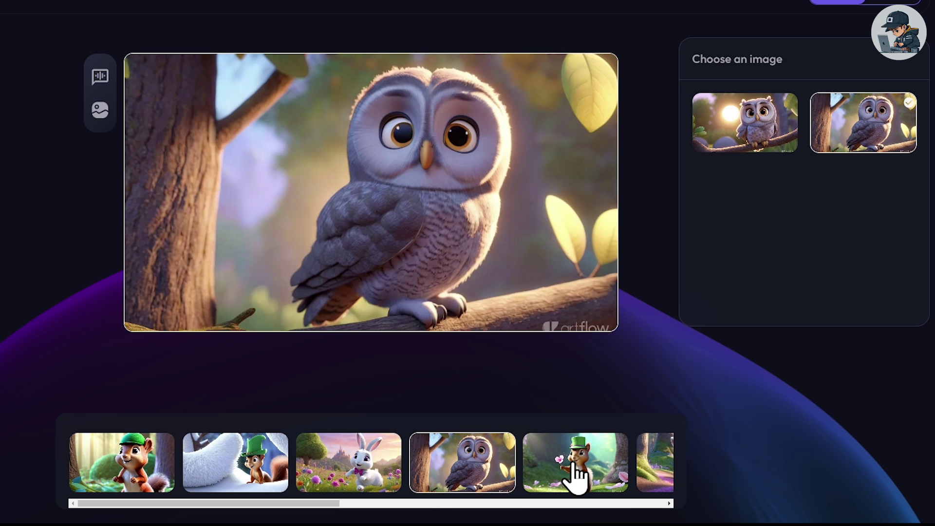
click(576, 474)
- Switch the opening squirrel shot to the other suggested image, with the squirrel in a knitted green hat
click(128, 477)
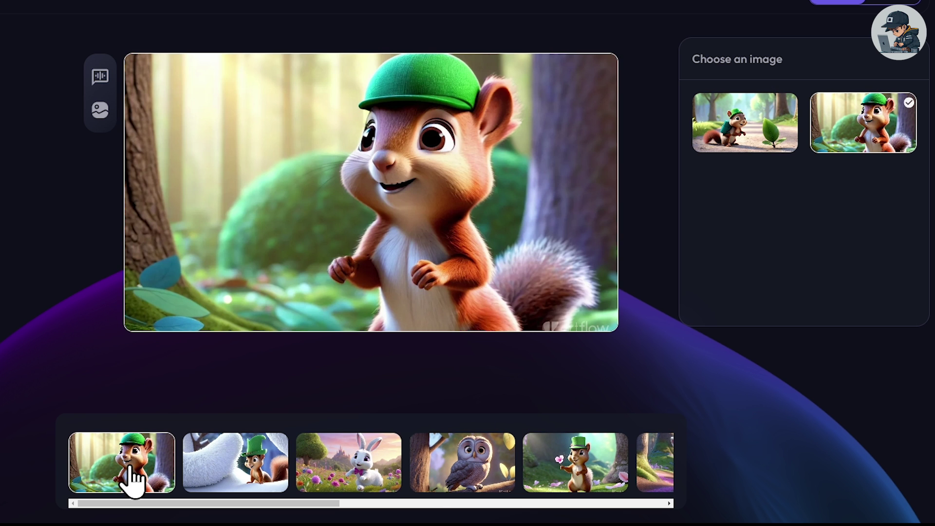
click(747, 148)
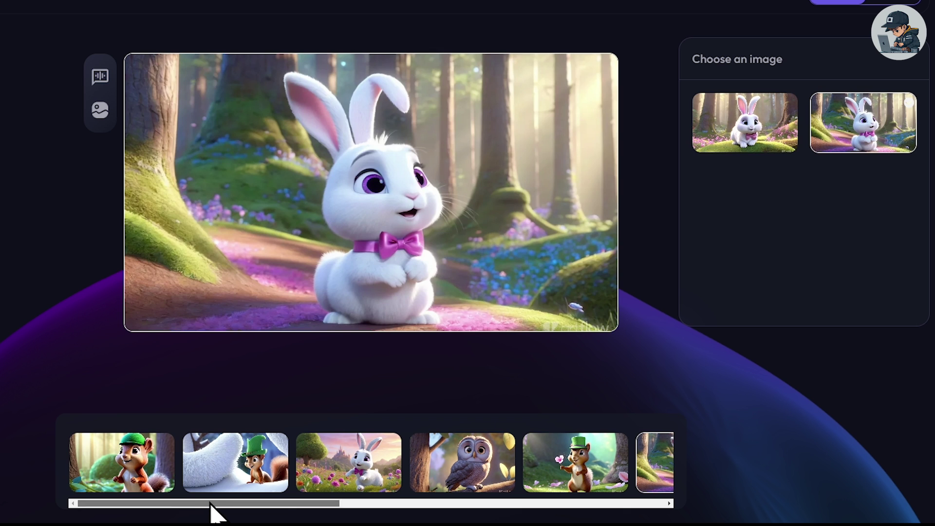
- Preview the remaining shots of the storyboard and export the story
drag(210, 505, 331, 505)
click(315, 477)
click(405, 476)
click(517, 475)
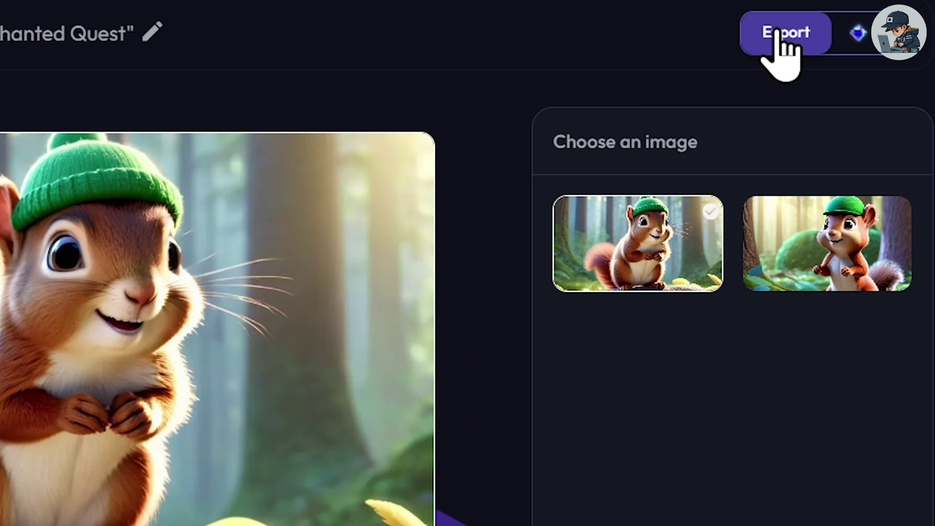
click(819, 37)
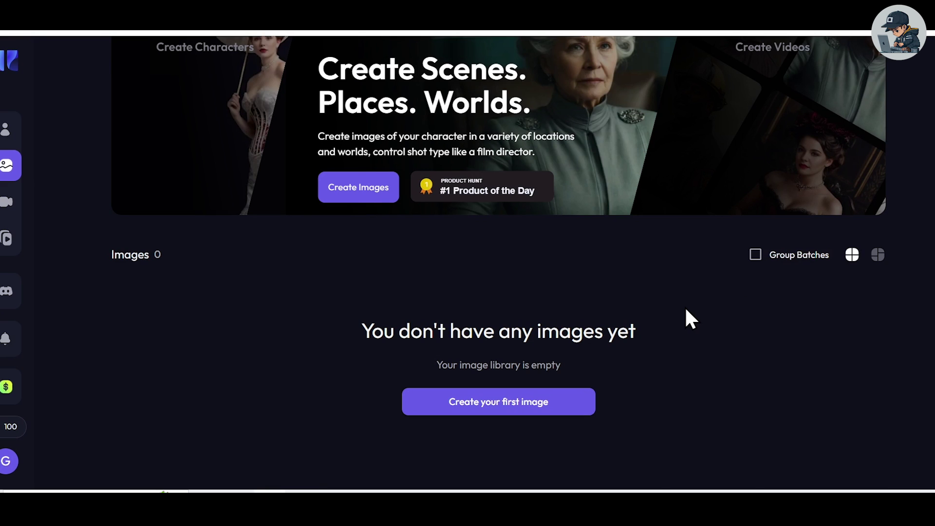
- Copy the opening sentence "Once upon a time, two boys were living in a village." from the story document
scroll(687, 317, down, 1)
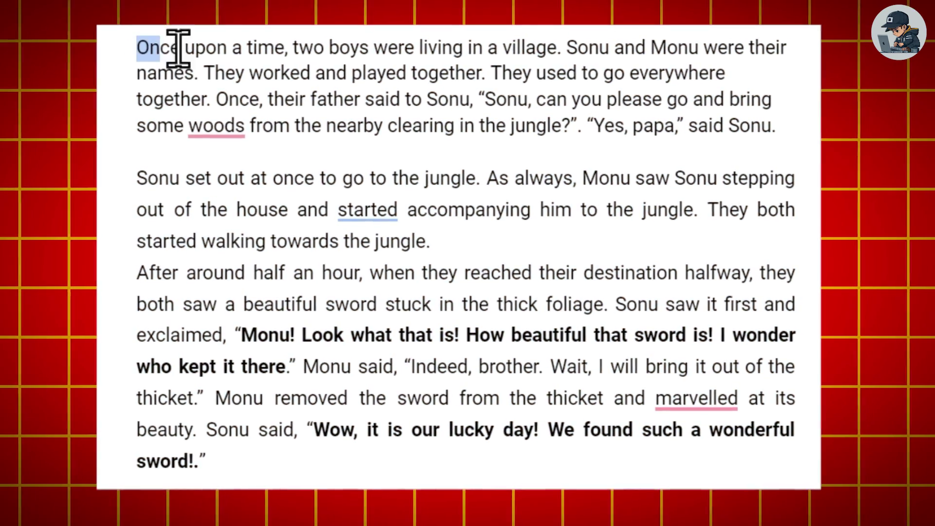
drag(179, 48, 559, 52)
key(ctrl+c)
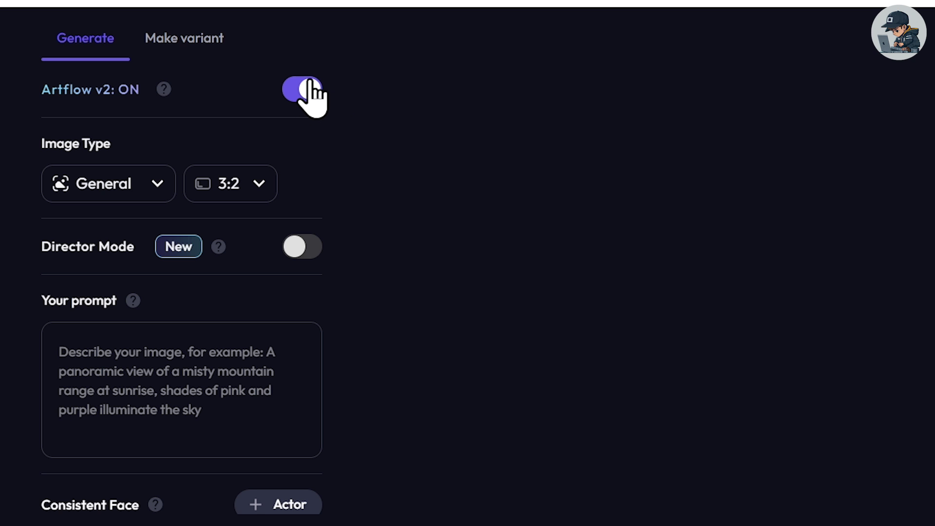
- Keep the image ratio at 3:2 and enter the prompt "Once upon a time, two boys were living in a village."
click(232, 193)
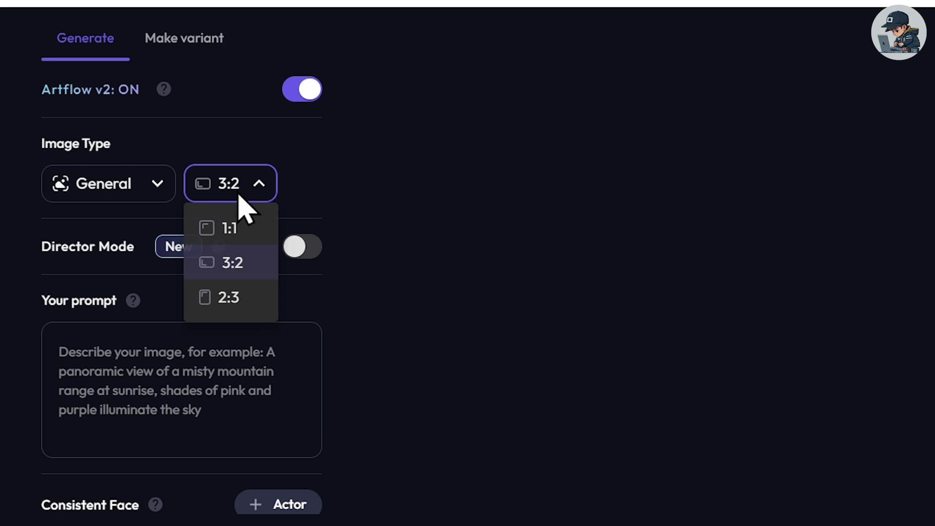
click(250, 263)
scroll(188, 250, down, 4)
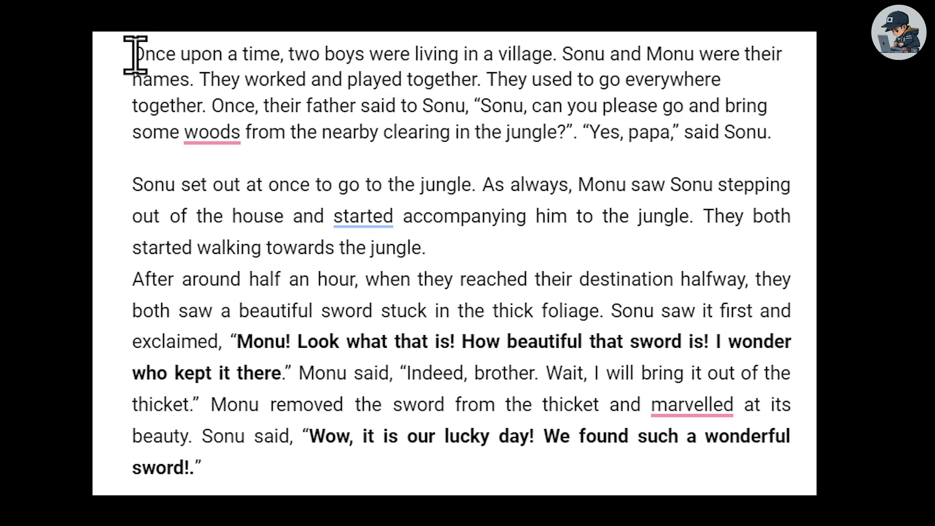
drag(133, 55, 559, 54)
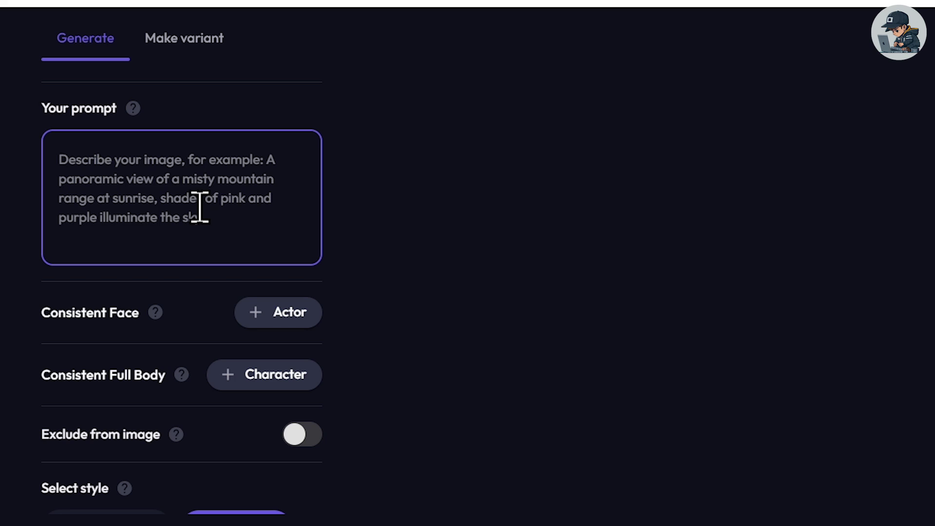
key(ctrl+v)
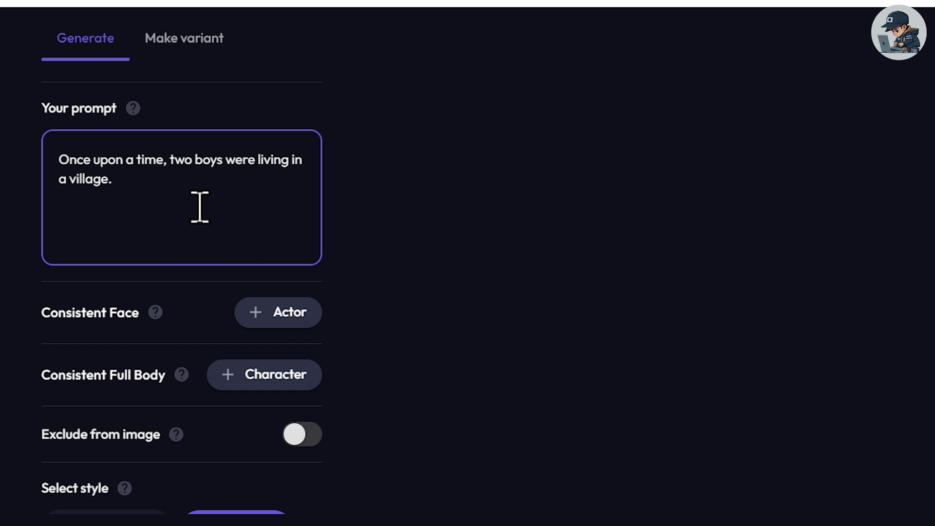
- Add the 3D Cartoon style to the prompt and generate the images with Artflow v2
scroll(200, 206, down, 3)
click(158, 397)
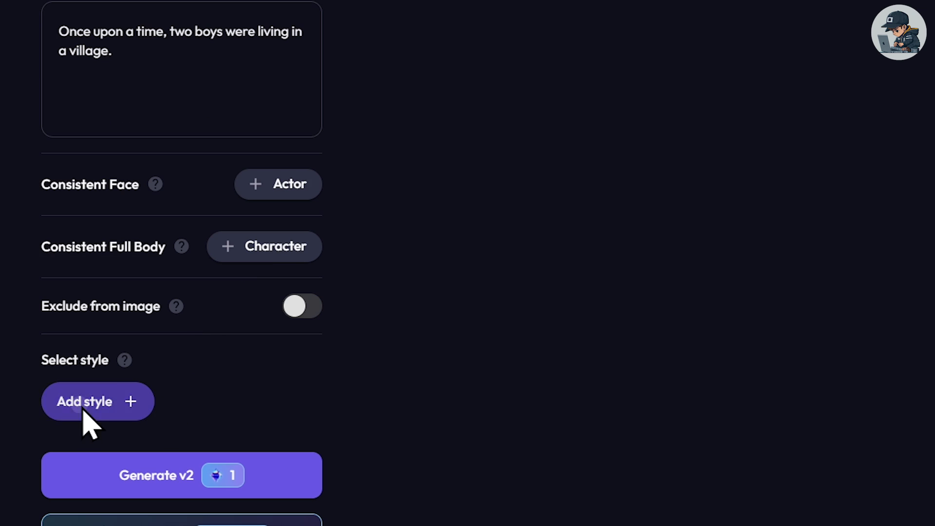
click(83, 412)
scroll(487, 272, down, 4)
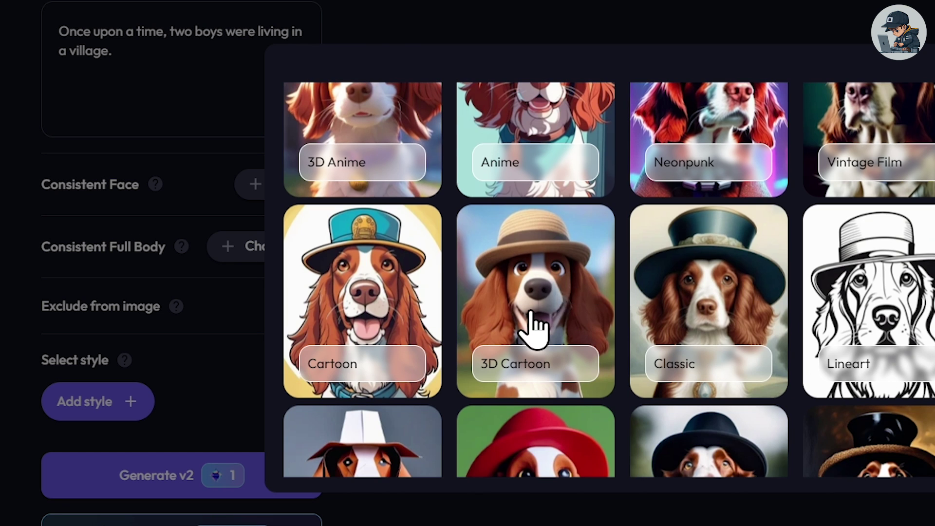
click(540, 292)
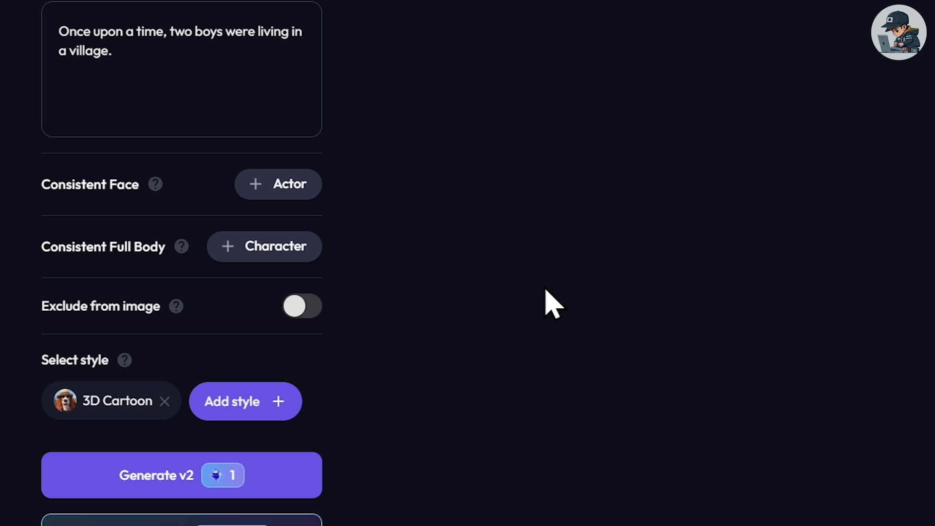
click(214, 487)
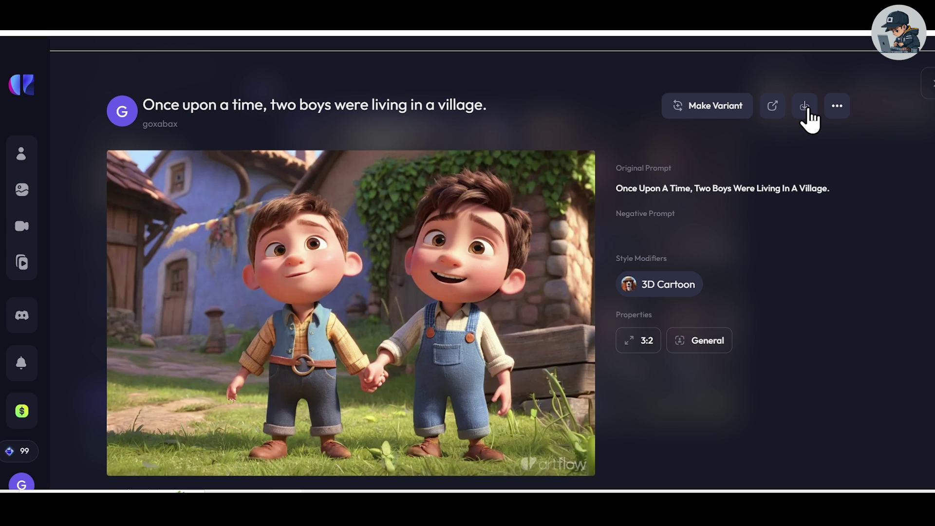
- Download the generated picture of the two boys, then look over the upgrade plans and close the offer
click(805, 106)
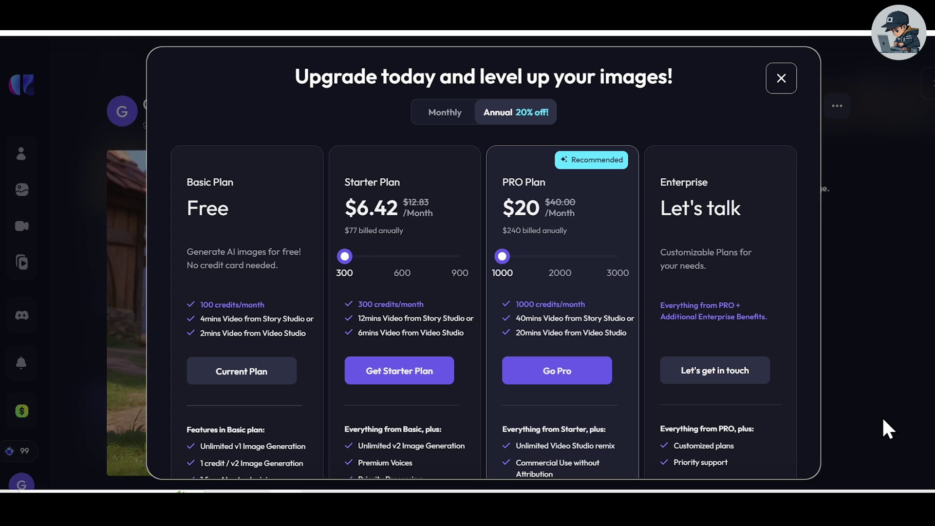
scroll(501, 331, down, 2)
scroll(761, 152, up, 2)
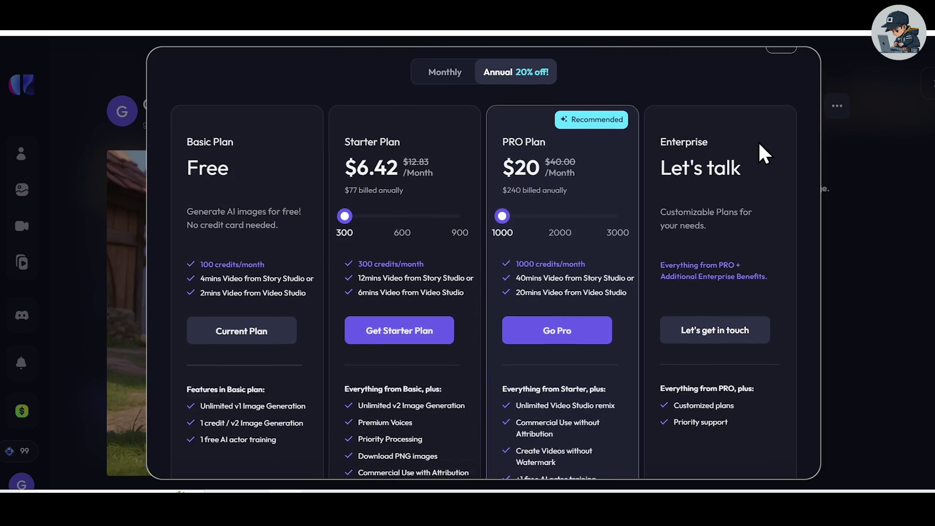
click(768, 88)
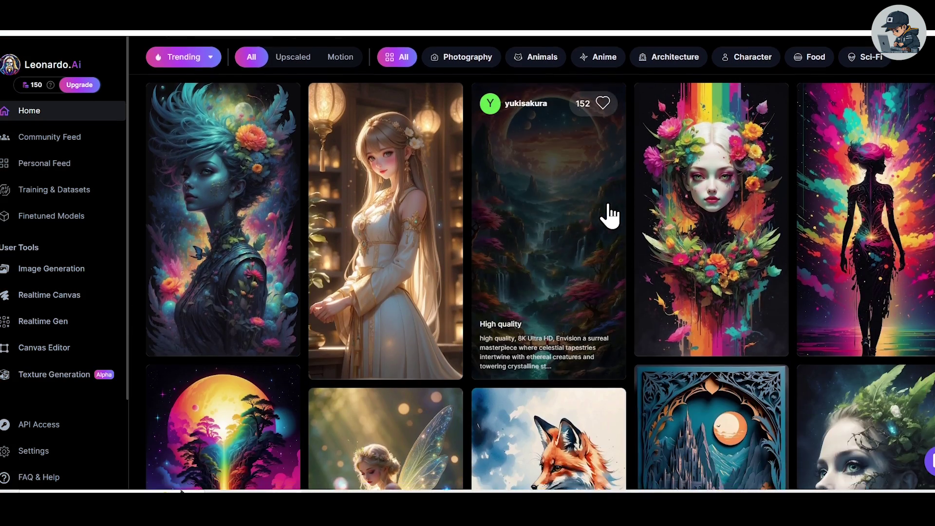
- Switch from Leonardo.Ai to Runway, browse the popular AI Magic Tools and open Text to Image
scroll(608, 214, up, 5)
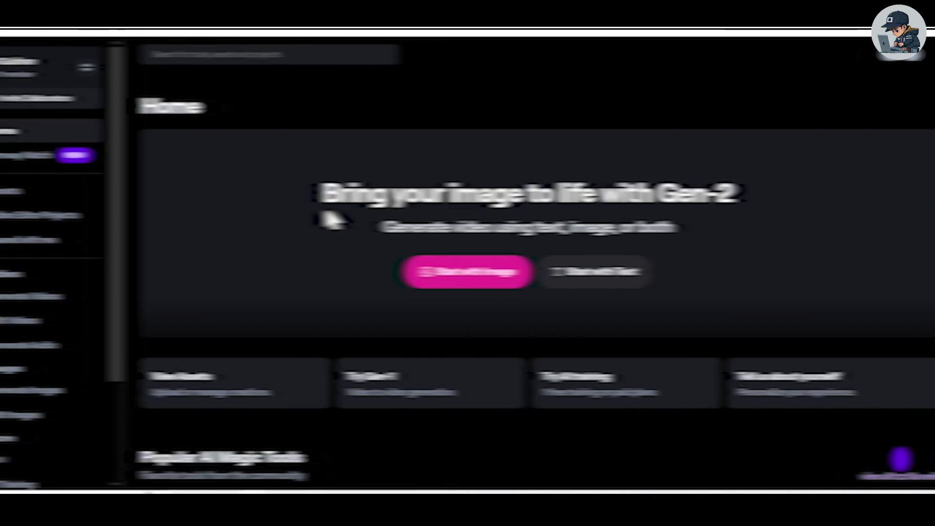
scroll(360, 221, down, 6)
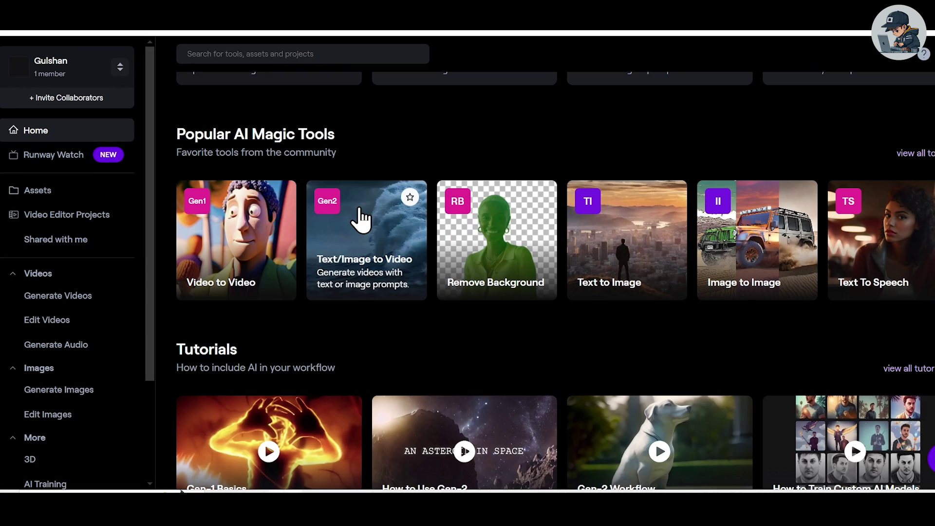
scroll(430, 202, up, 6)
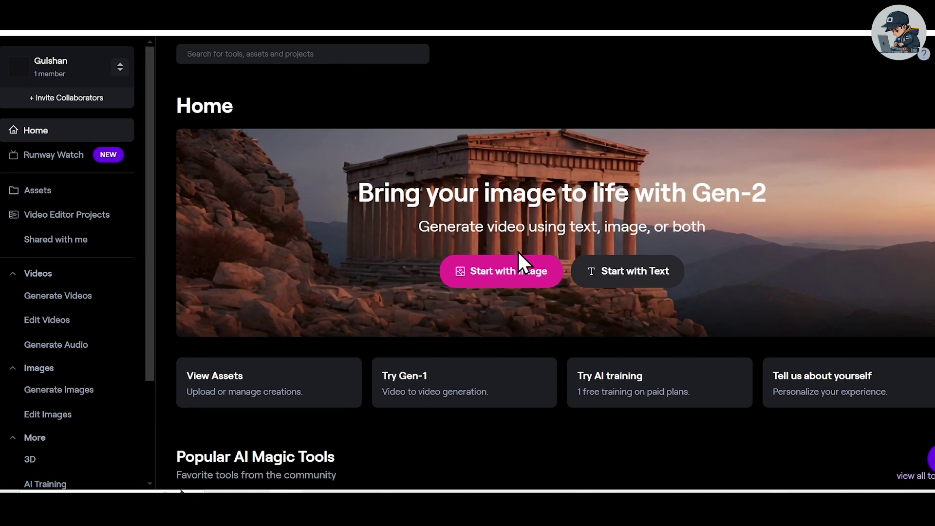
scroll(609, 393, down, 5)
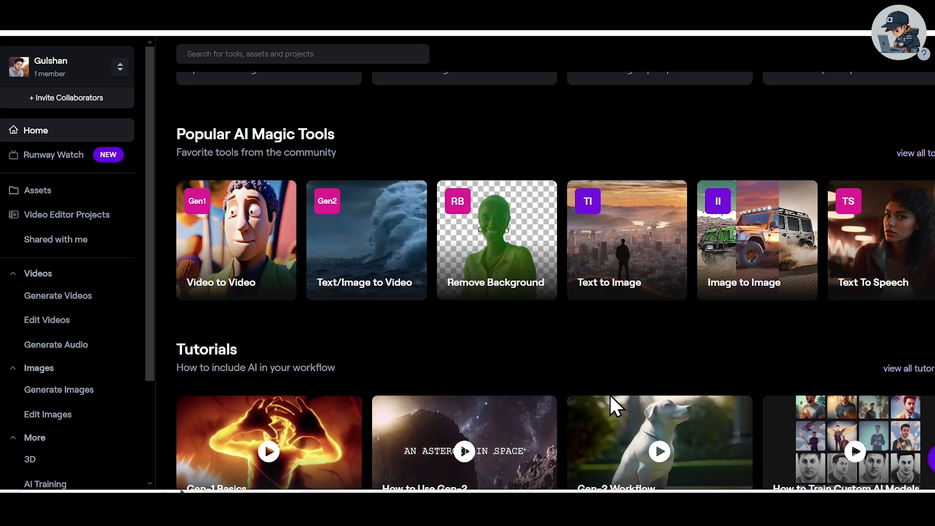
click(618, 201)
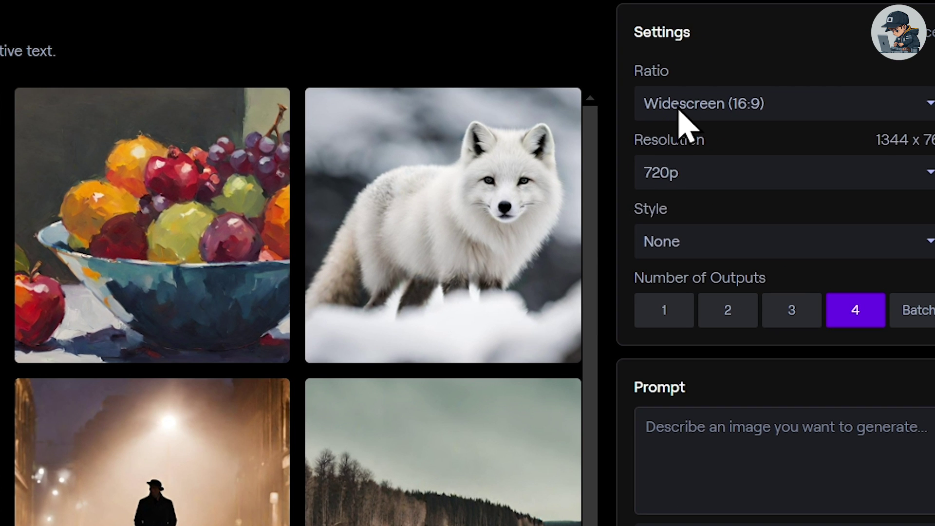
- Keep the image ratio at Widescreen (16:9) and set the style to 3D Cartoon
click(770, 140)
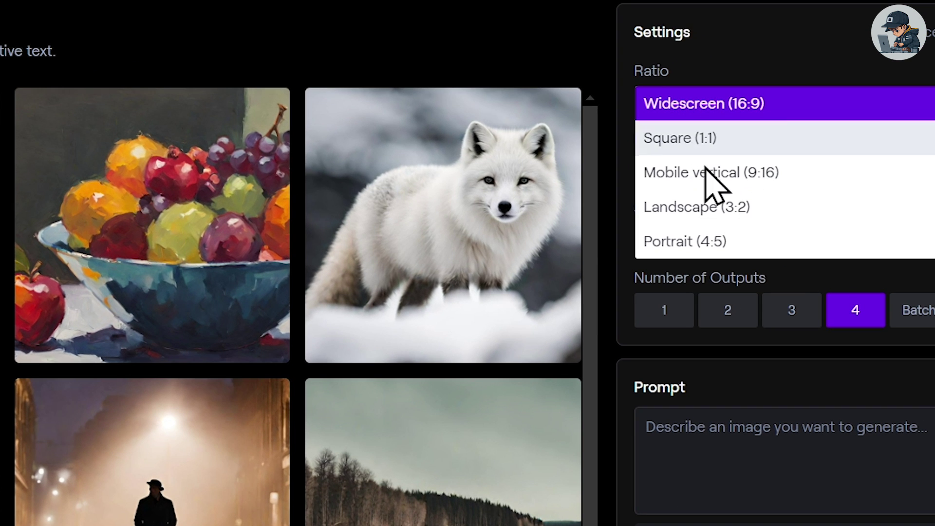
click(696, 97)
click(678, 248)
scroll(752, 343, down, 5)
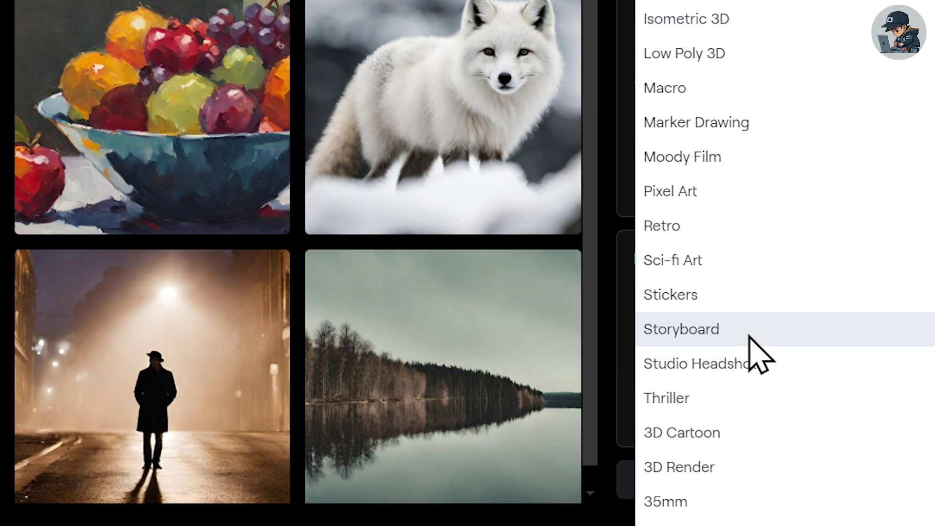
click(687, 436)
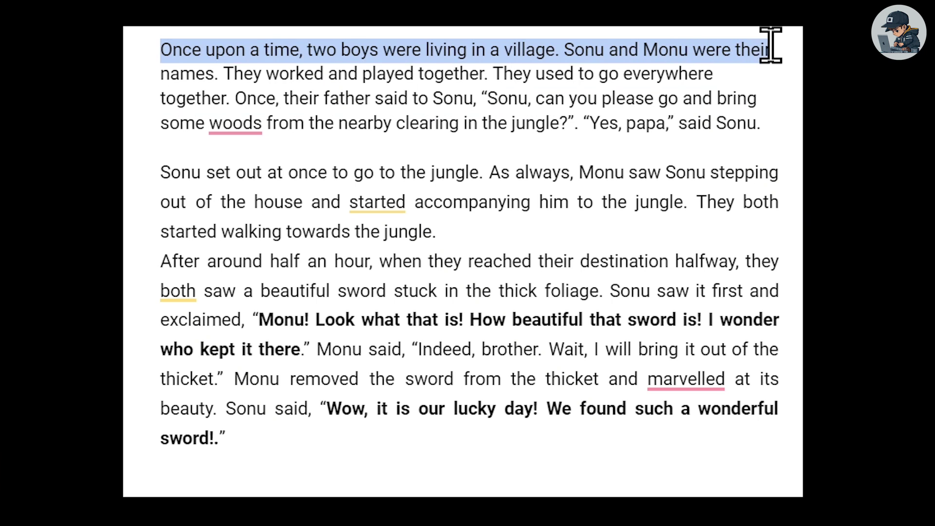
- Generate images from the prompt "Once upon a time, two boys were living in a village. Sonu and Monu were their names."
drag(768, 42, 222, 63)
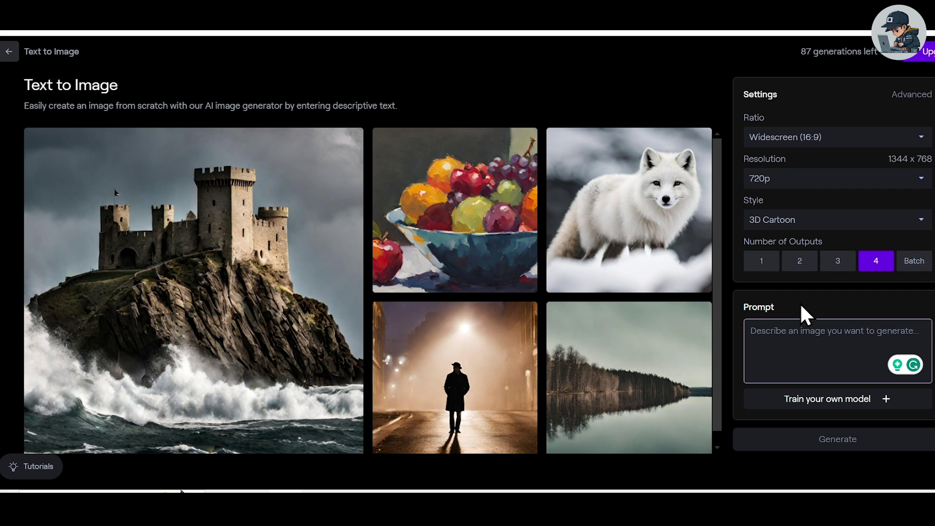
click(797, 328)
text(Once upon a time, two boys were living in a village. Sonu and Monu were their names.)
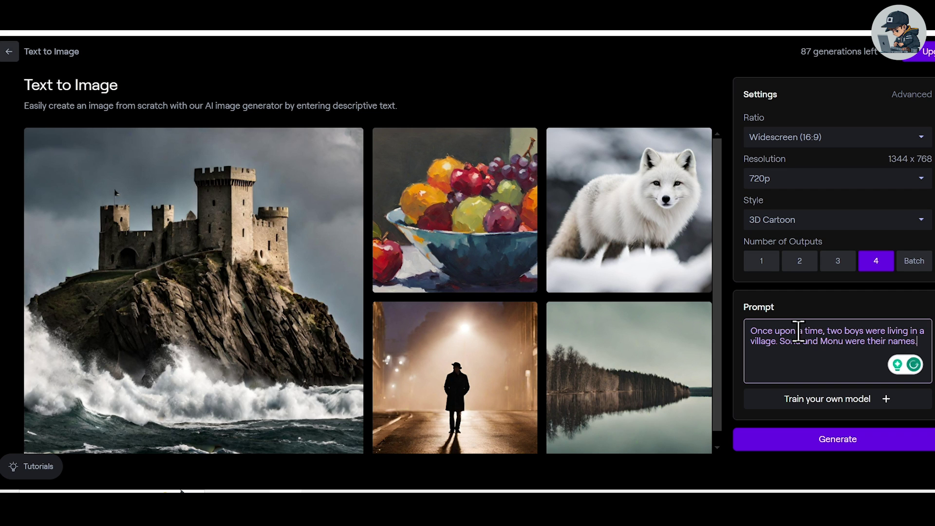
click(855, 441)
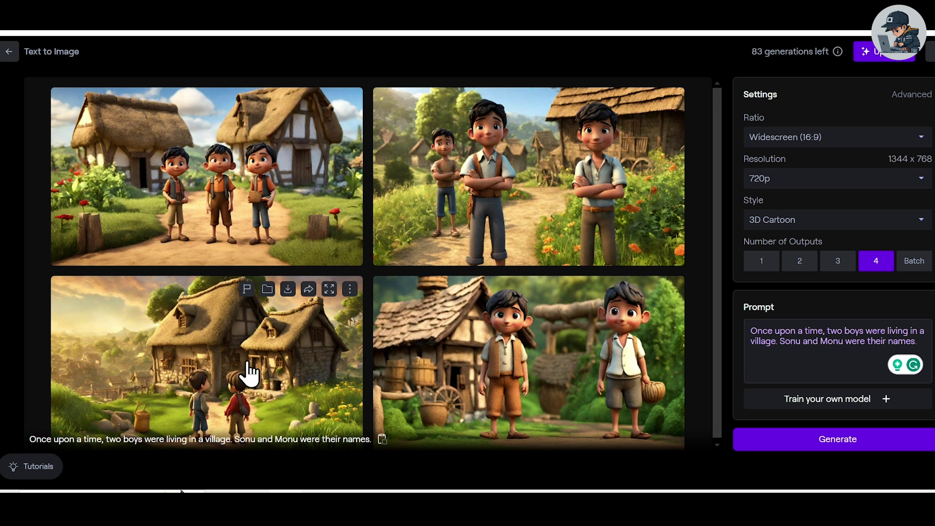
- Download the fourth village image and generate new ones from the prompt "two best frind worked and played together, boys," based on the story document
click(609, 289)
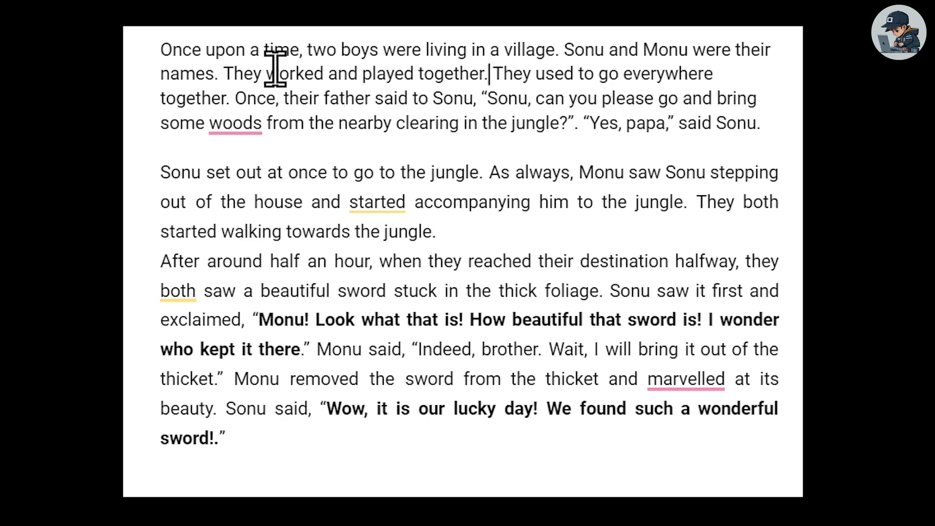
drag(267, 72, 461, 68)
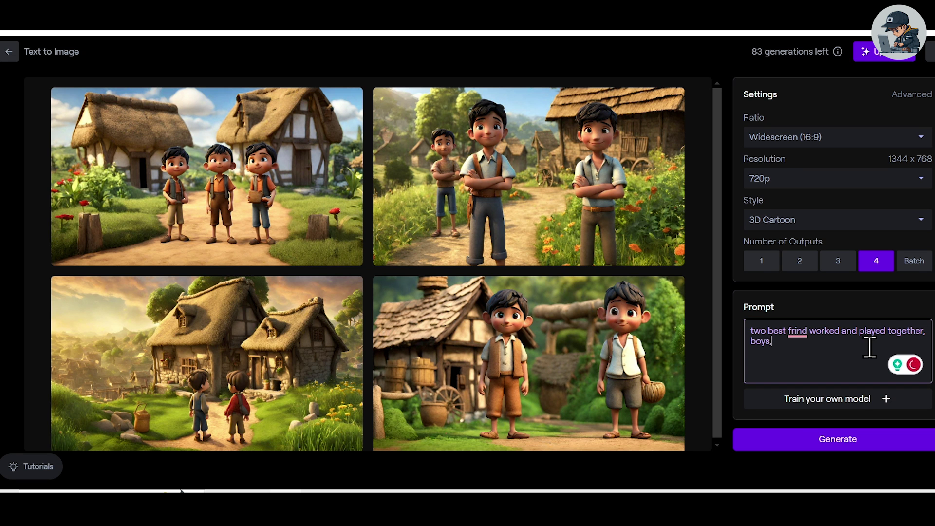
click(889, 437)
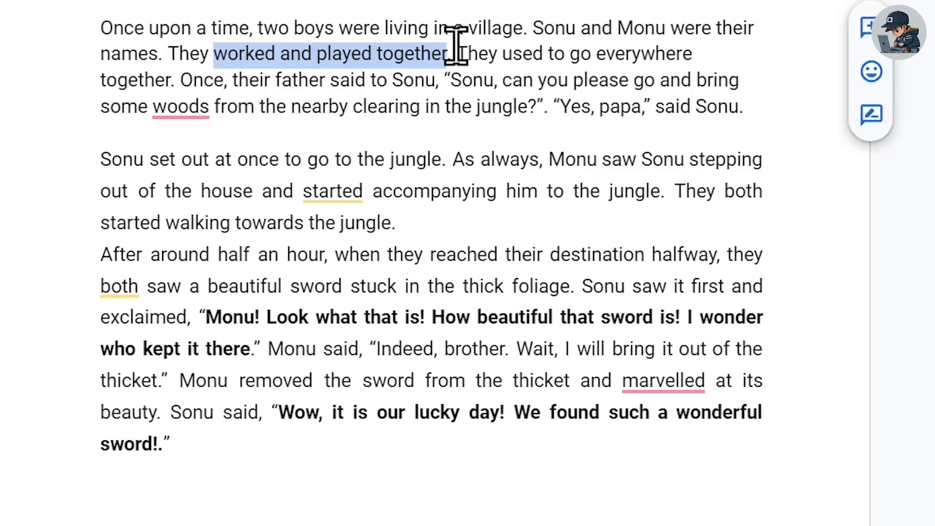
click(241, 78)
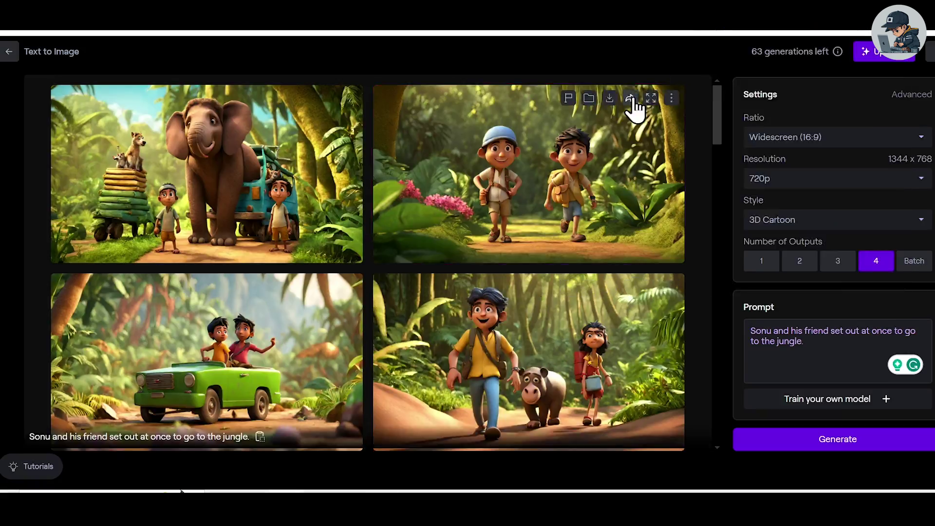
- View the generated images full size and open the one with the boy and the man in green in Upscale Image
click(651, 98)
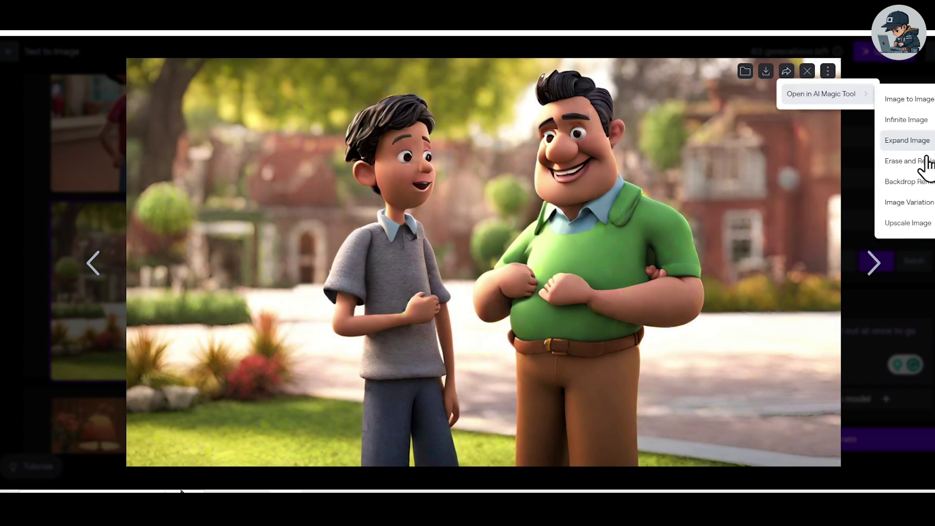
click(908, 222)
click(835, 390)
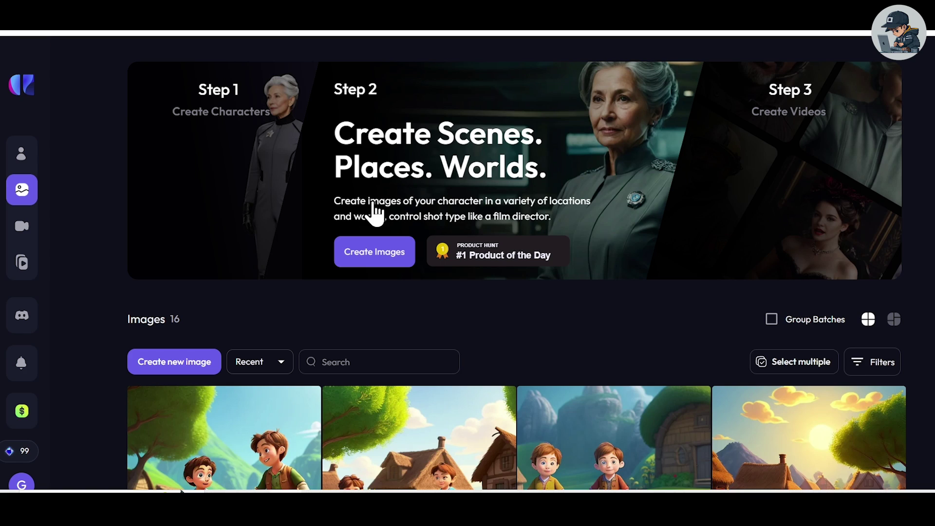
- Switch back to Artflow and start a new video project in Video Studio
mouse_move(33, 176)
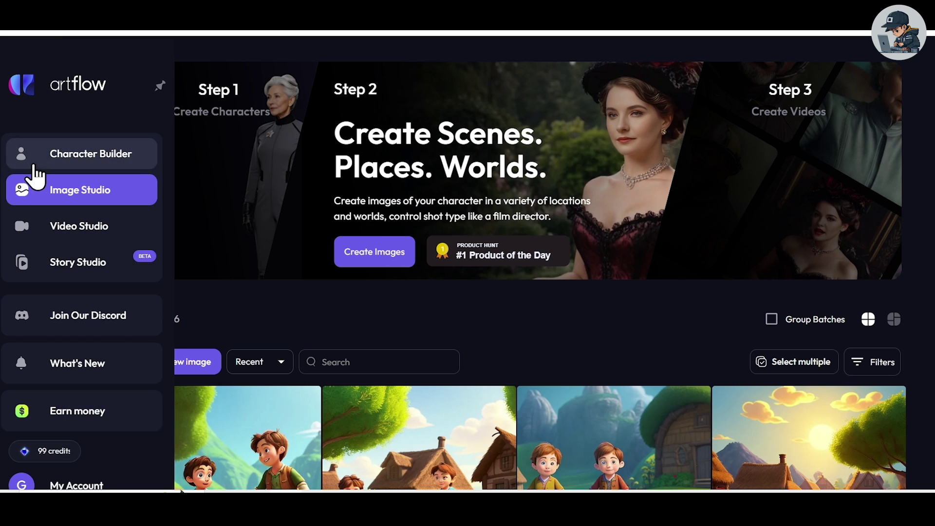
click(60, 233)
scroll(372, 340, down, 4)
click(503, 427)
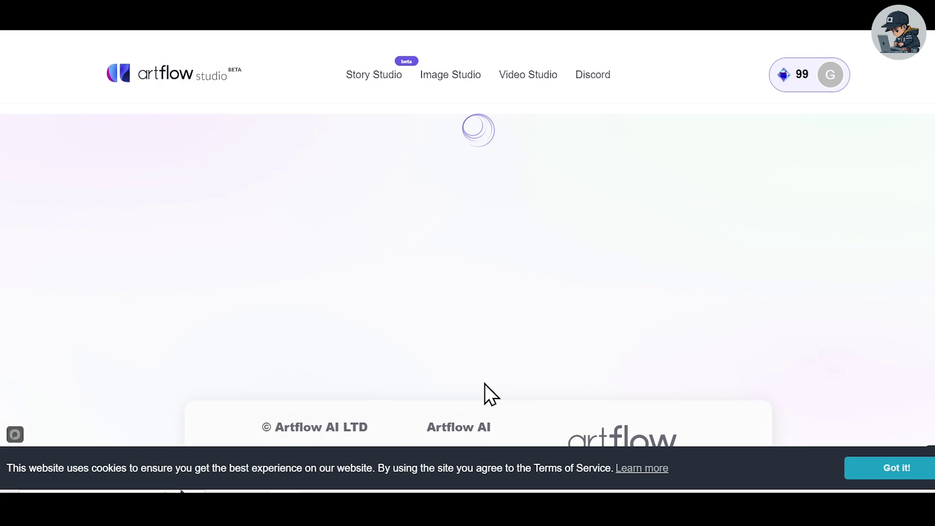
- Upload the image of the two boys in the village and use it as the first shot's scene
click(178, 233)
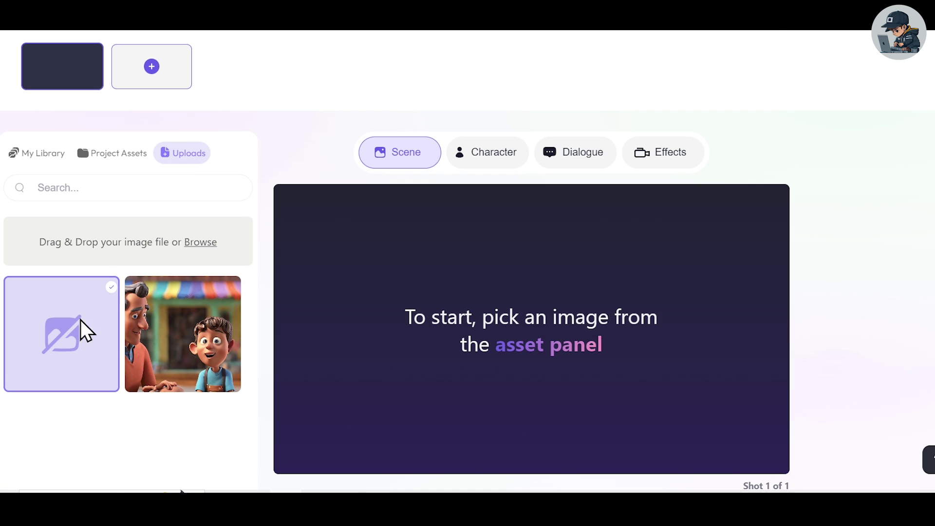
key(alt+Tab)
drag(762, 258, 107, 257)
scroll(108, 272, down, 1)
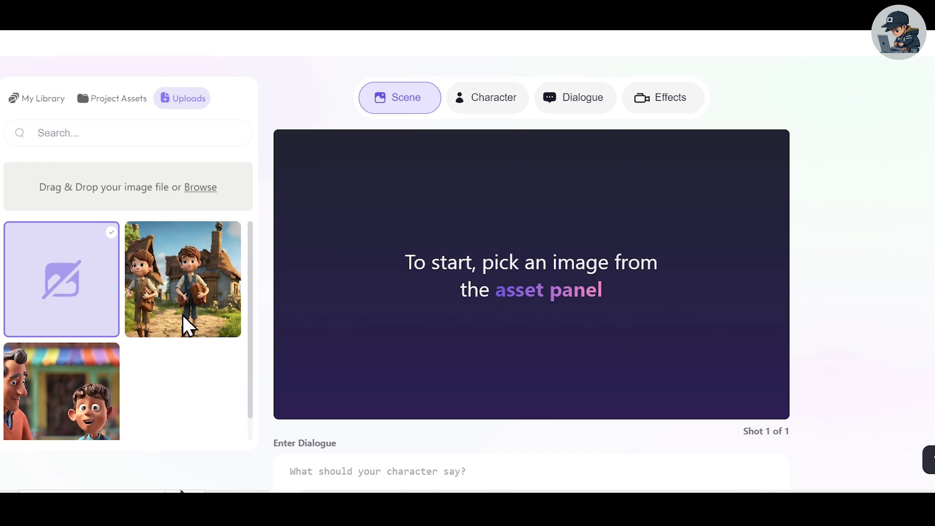
scroll(178, 310, up, 2)
click(179, 451)
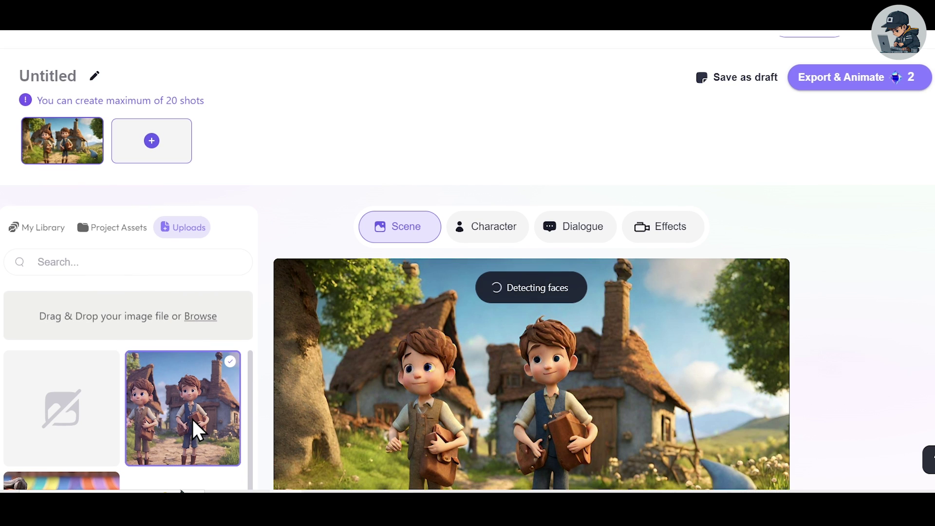
- Add a second shot, upload the image of two dark-haired boys beside the cottage, and use it as the scene
click(142, 136)
scroll(165, 243, down, 2)
drag(461, 219, 163, 258)
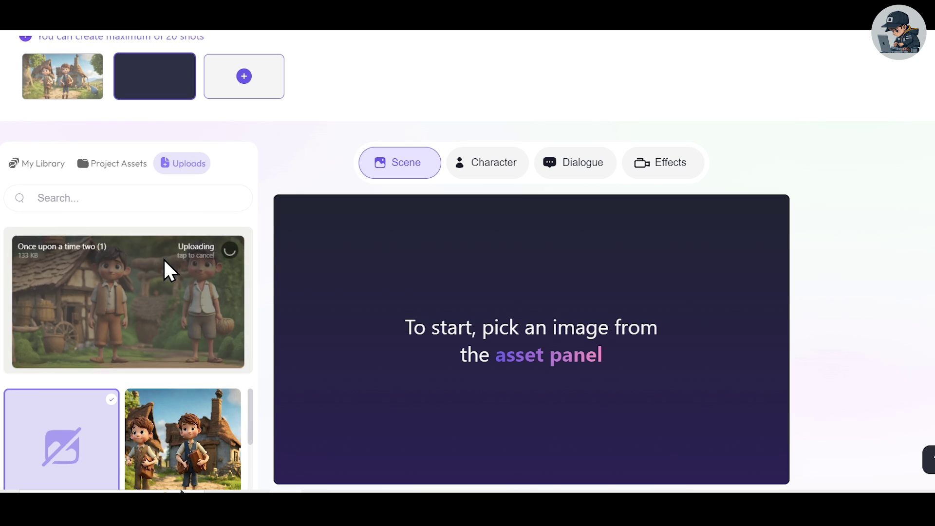
click(197, 328)
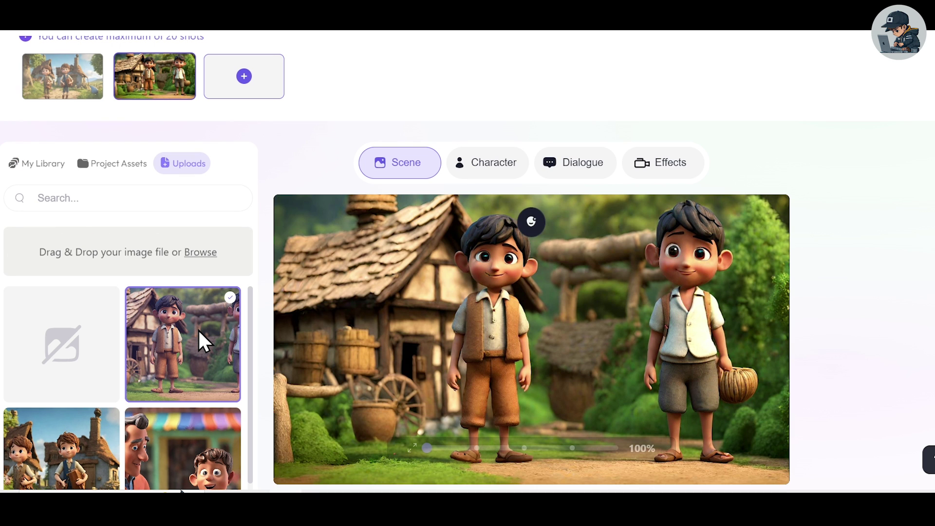
- Use the man in the armchair as the third shot's scene and upload the boy with the man in green for the fourth
scroll(197, 329, up, 1)
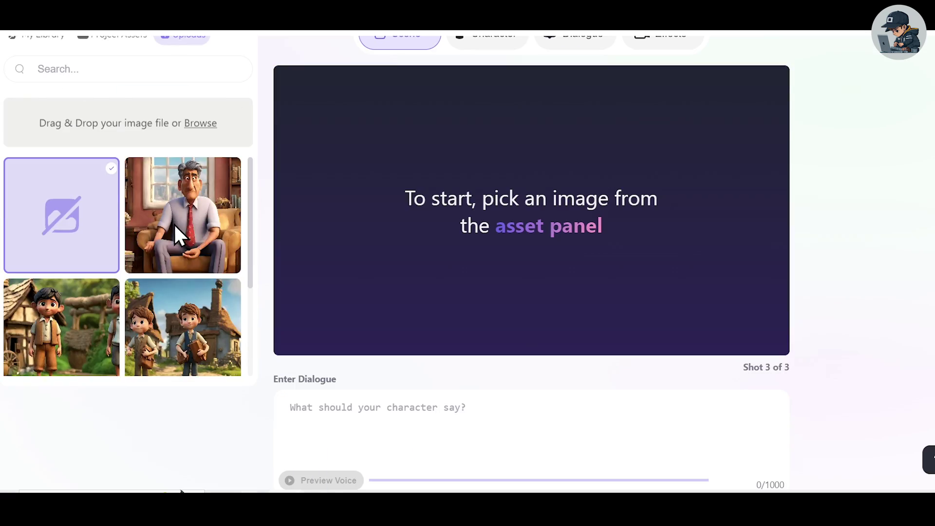
click(178, 236)
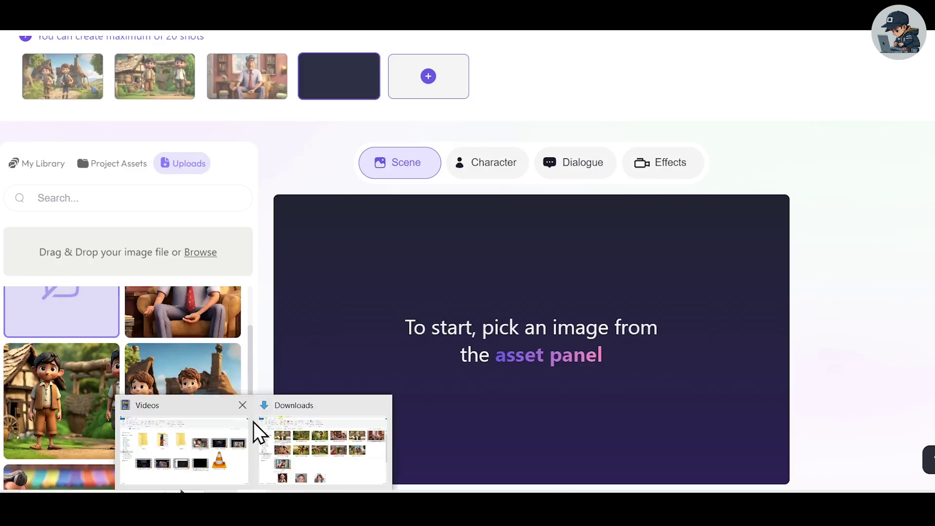
click(312, 438)
drag(170, 129, 294, 482)
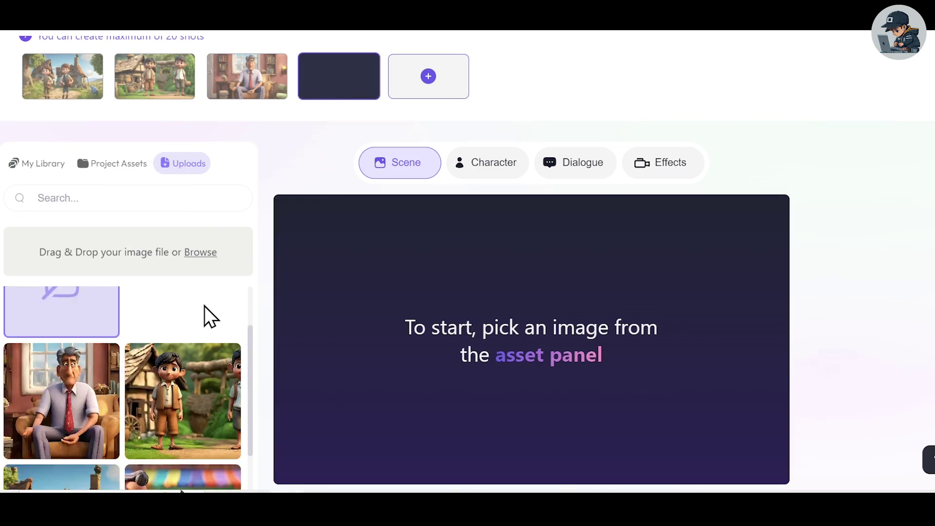
click(203, 313)
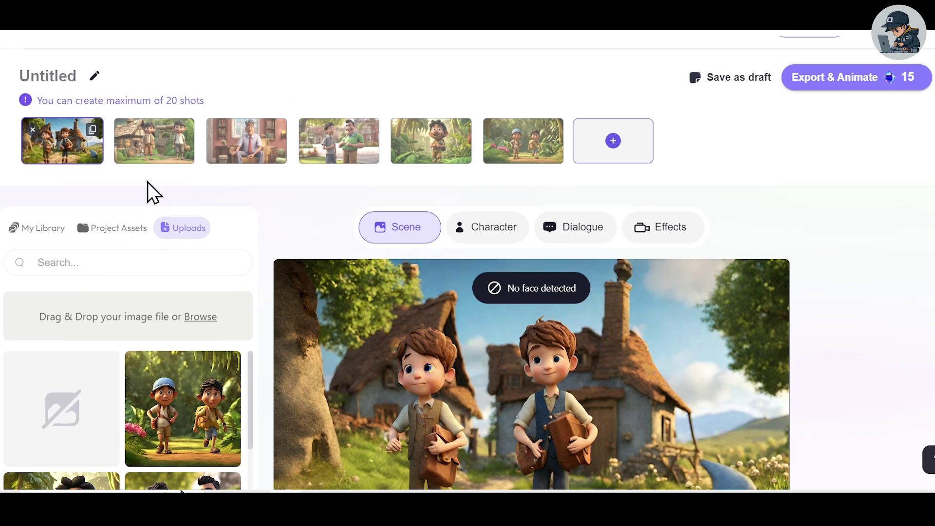
- Go through the second and third shots to check their scene images and face detection
scroll(302, 296, down, 1)
scroll(226, 203, up, 1)
click(160, 155)
scroll(464, 361, down, 1)
click(268, 92)
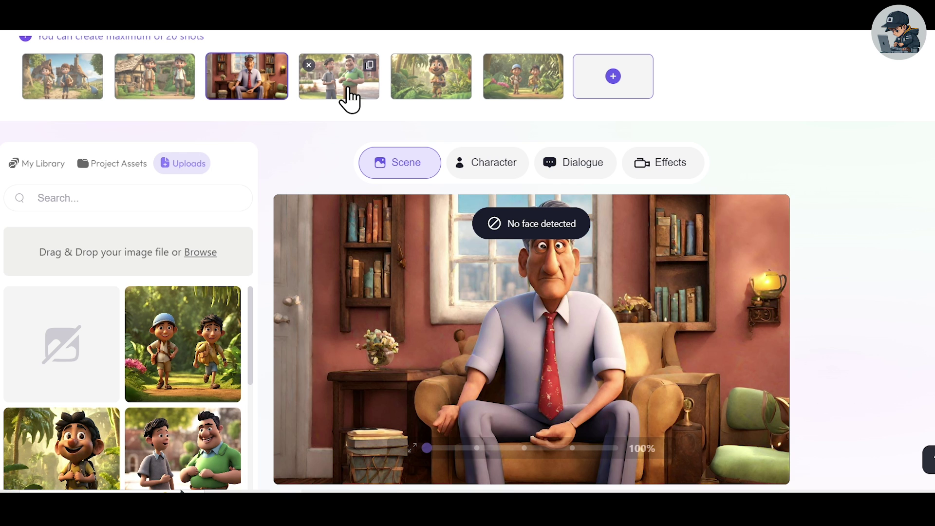
- Open the fourth shot and browse the English voices available for its dialogue
click(346, 96)
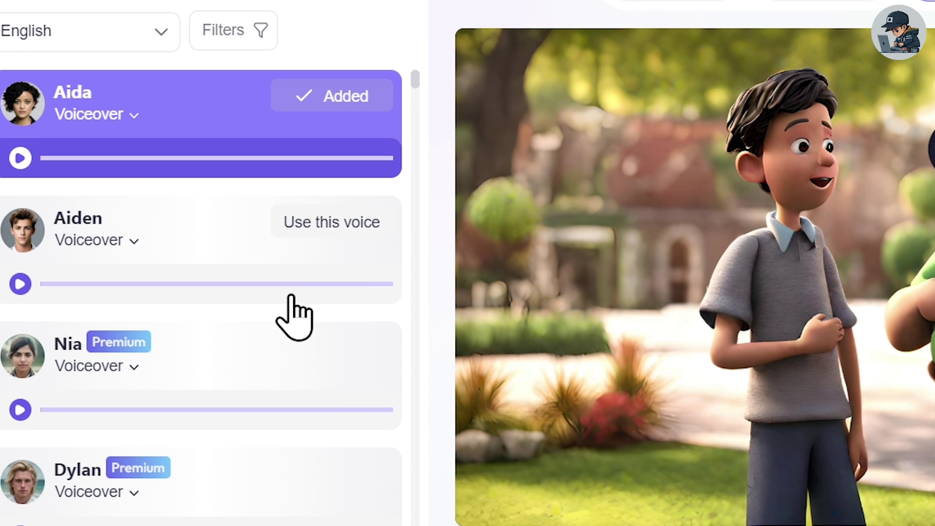
scroll(293, 317, down, 12)
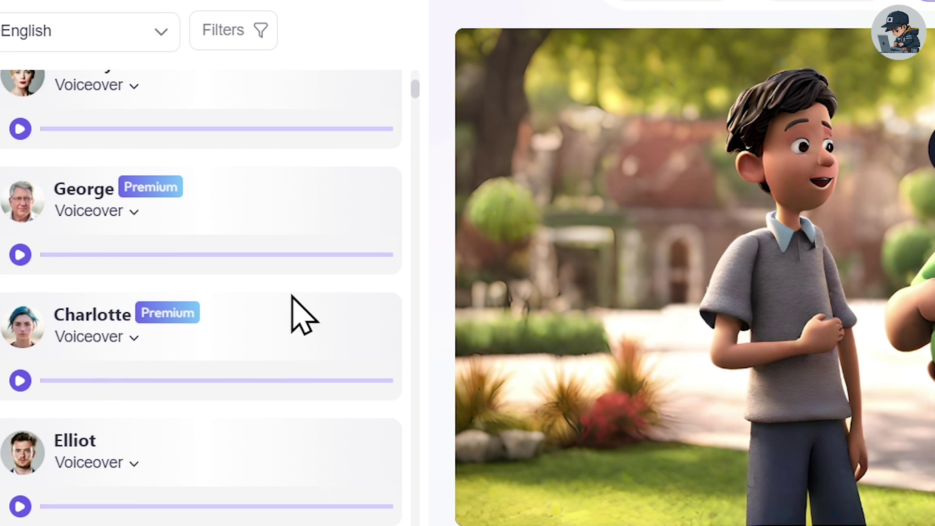
scroll(294, 316, down, 6)
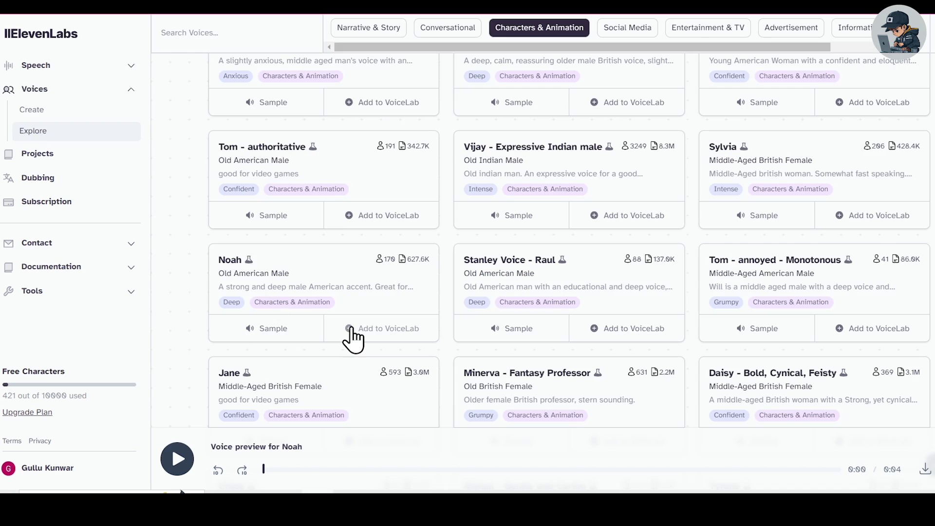
- Switch to ElevenLabs, add the Noah voice, and generate speech with it from the story's opening through "their father said to Sonu,"
click(353, 328)
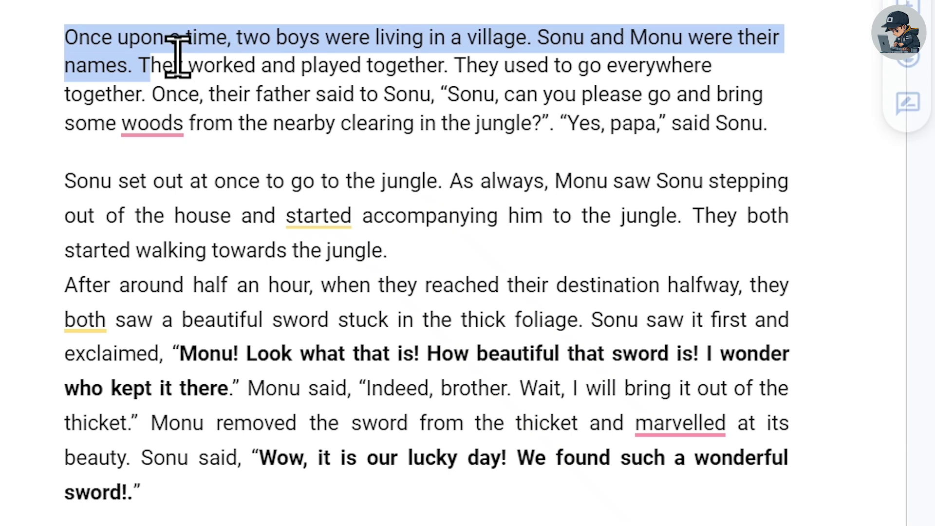
drag(182, 59, 390, 83)
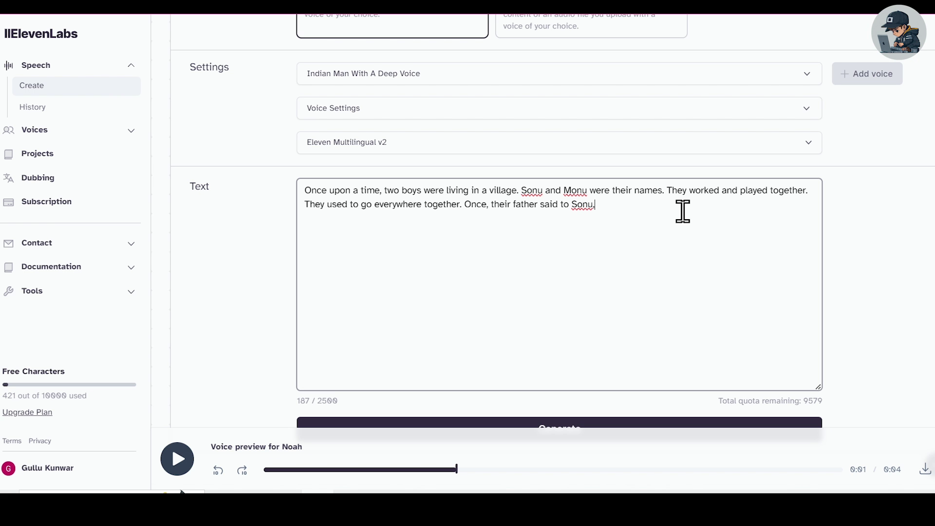
click(393, 80)
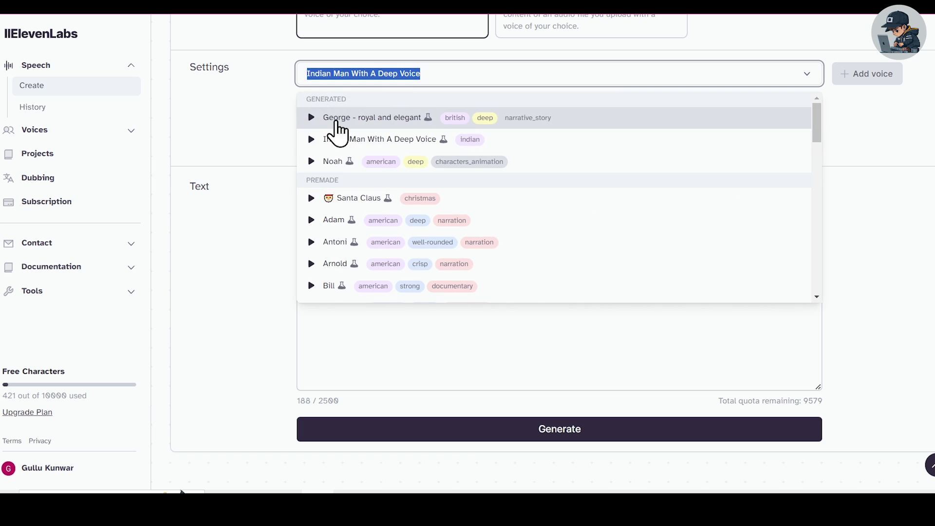
click(347, 173)
click(527, 439)
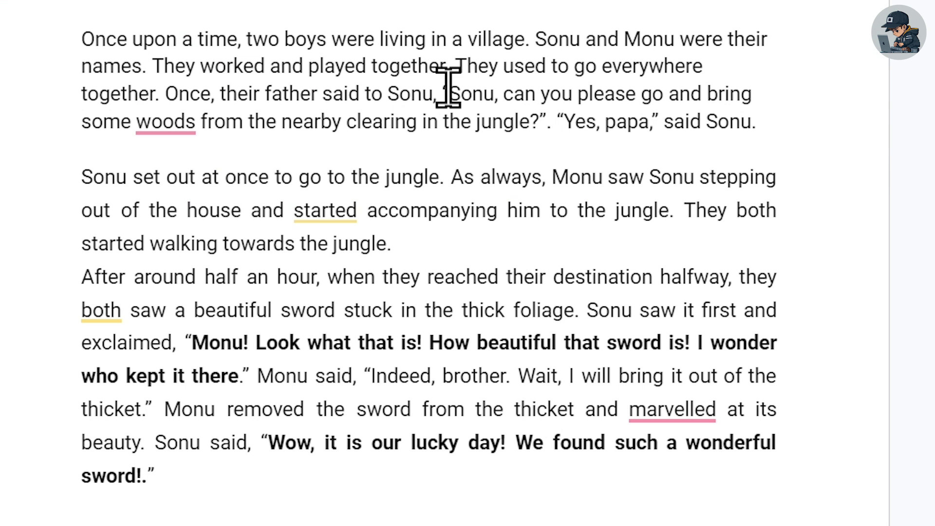
- Replace the speech text with "Sonu, can you please go and bring some woods from the nearby clearing in the jungle?" and choose its voice
drag(444, 87, 556, 125)
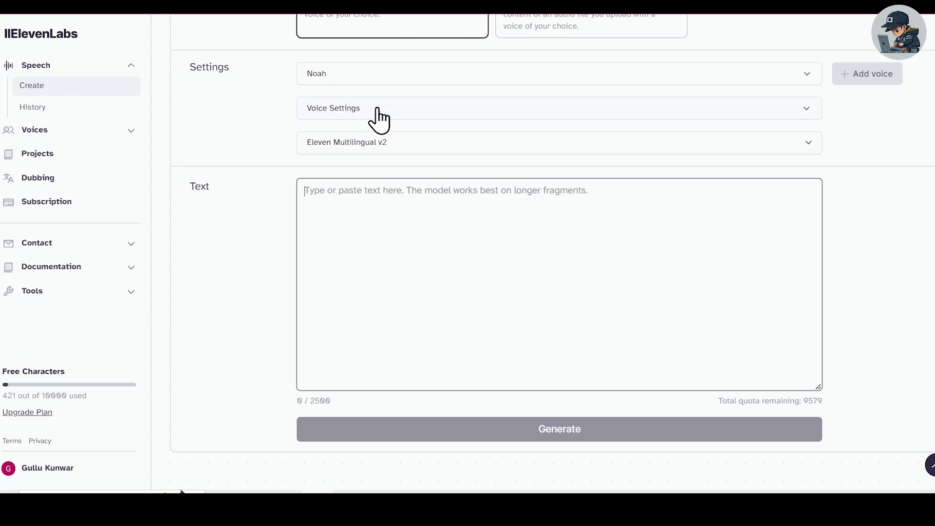
text(Sonu, can you please go and bring some woods from the nearby clearing in the jungle?".)
scroll(409, 252, up, 1)
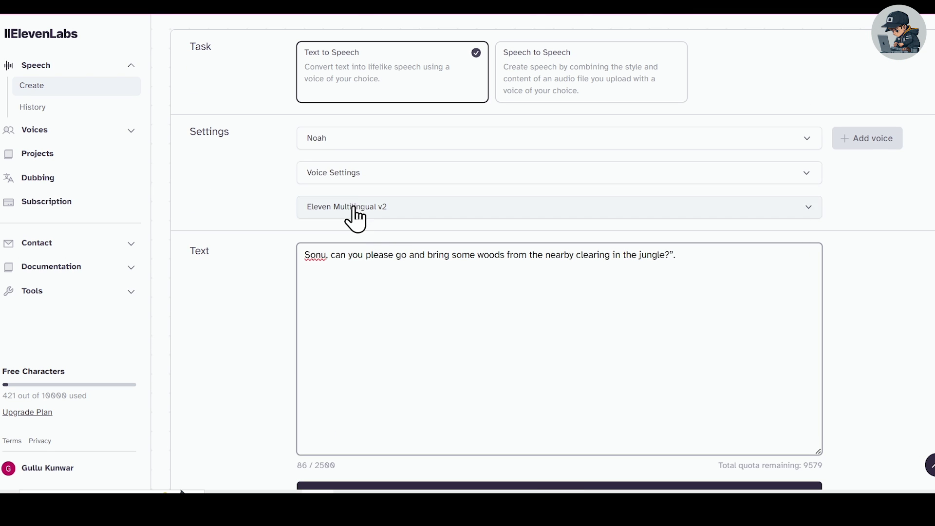
click(351, 138)
click(349, 217)
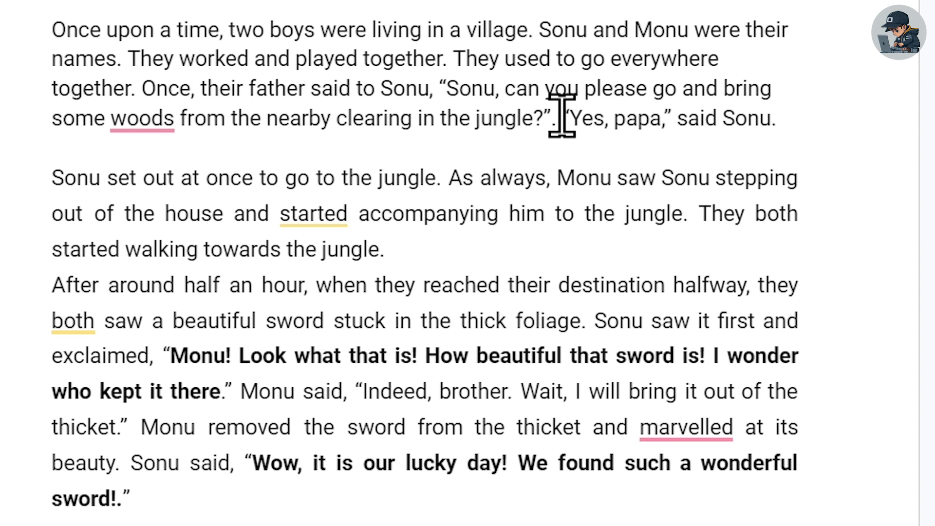
- Replace the speech text with the story's line "Yes, papa," said Sonu. and select the Sam voice for it
drag(560, 115, 793, 114)
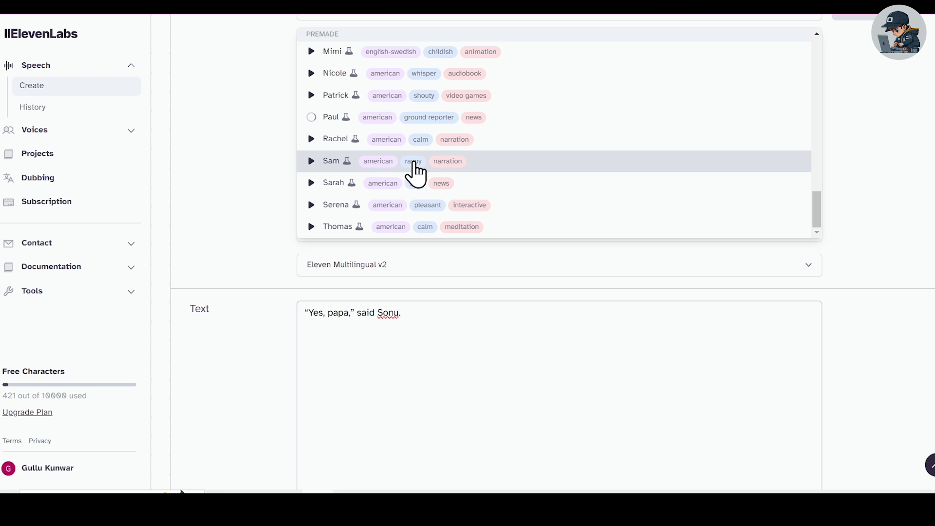
click(413, 161)
scroll(612, 405, down, 2)
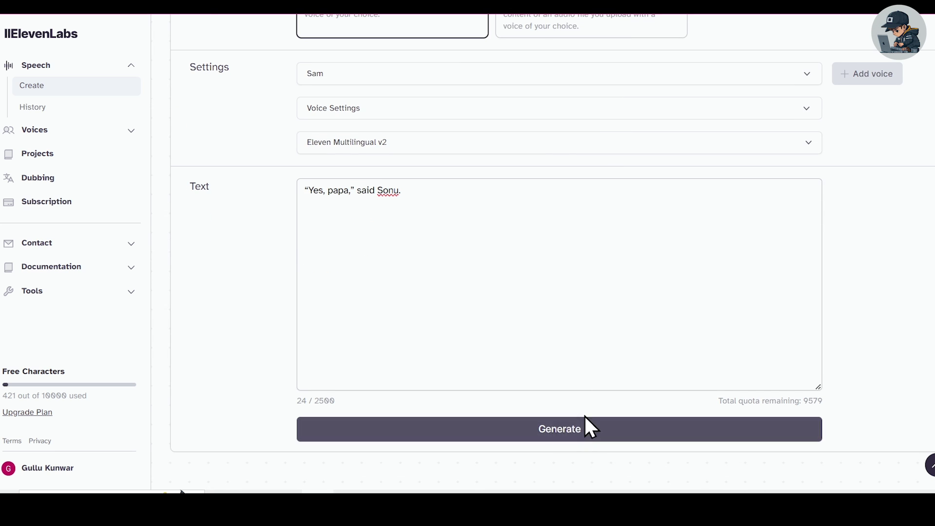
scroll(362, 287, up, 2)
scroll(362, 286, up, 1)
scroll(361, 286, down, 1)
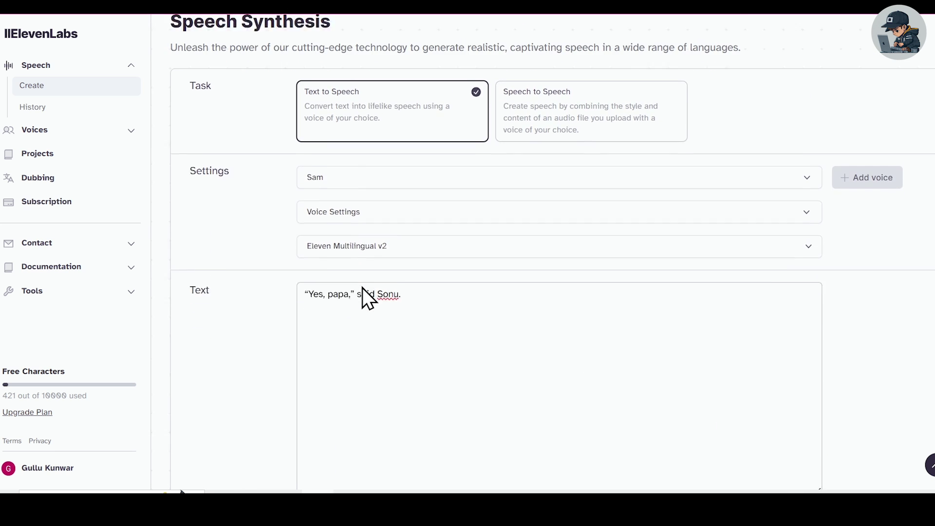
scroll(362, 286, down, 1)
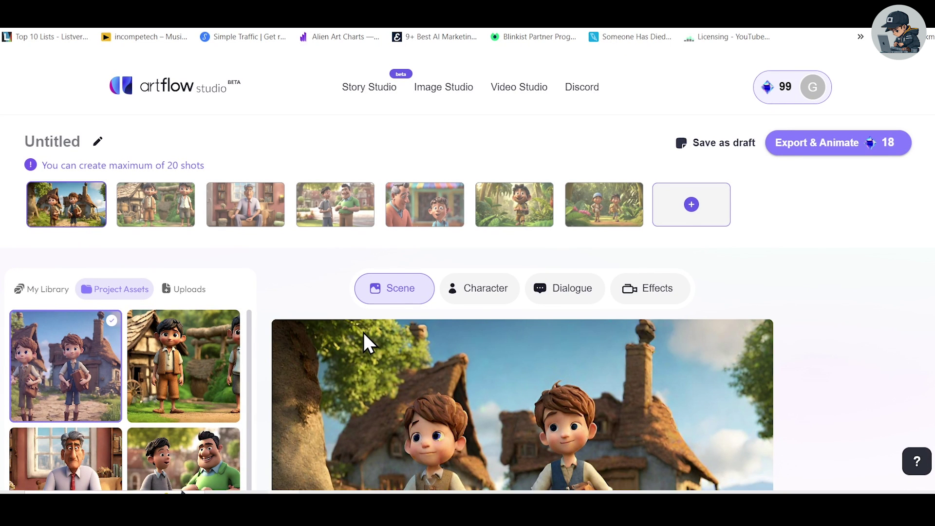
- Switch back to Artflow, upload audio file 1, and use it as the first shot's dialogue
scroll(364, 332, down, 2)
click(560, 168)
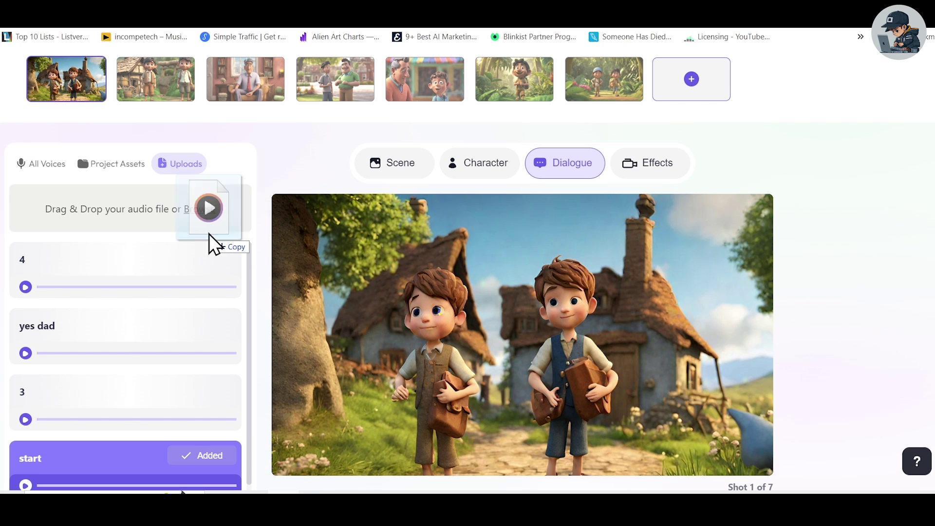
drag(209, 234, 185, 210)
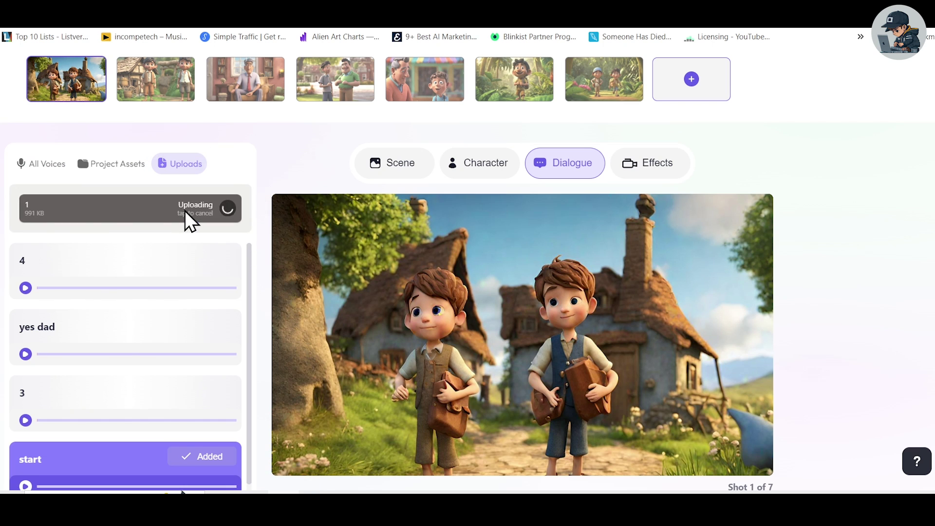
click(221, 250)
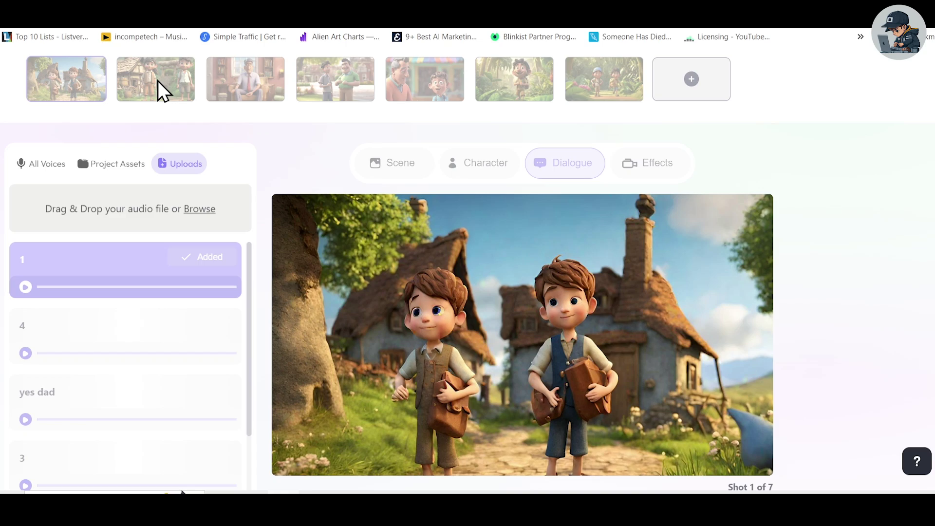
- Upload audio file 2 from the story voice folder and use it as the second shot's dialogue
click(158, 83)
click(206, 210)
key(alt+Tab)
drag(129, 121, 181, 212)
click(189, 261)
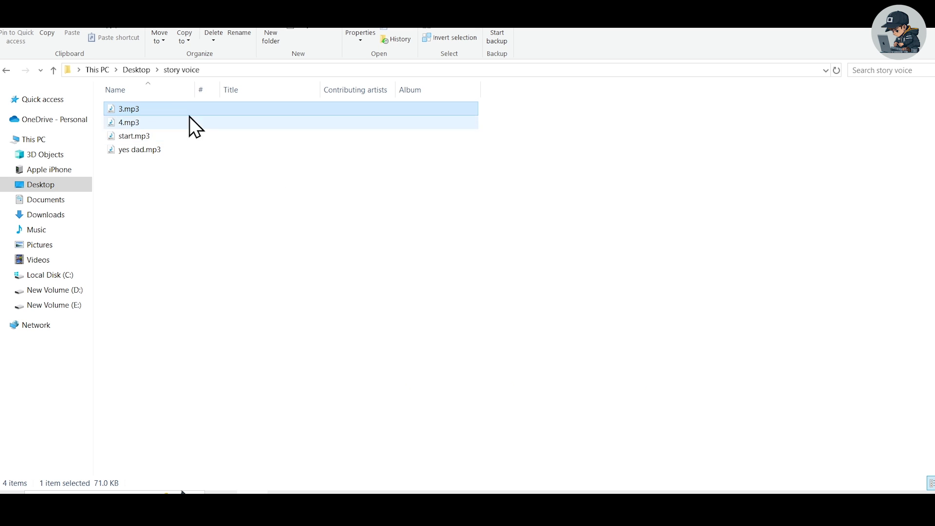
- Upload 3.mp3 as the fourth shot's dialogue, and toggle the boy's face animation in the shot with the man in orange
drag(189, 116, 138, 214)
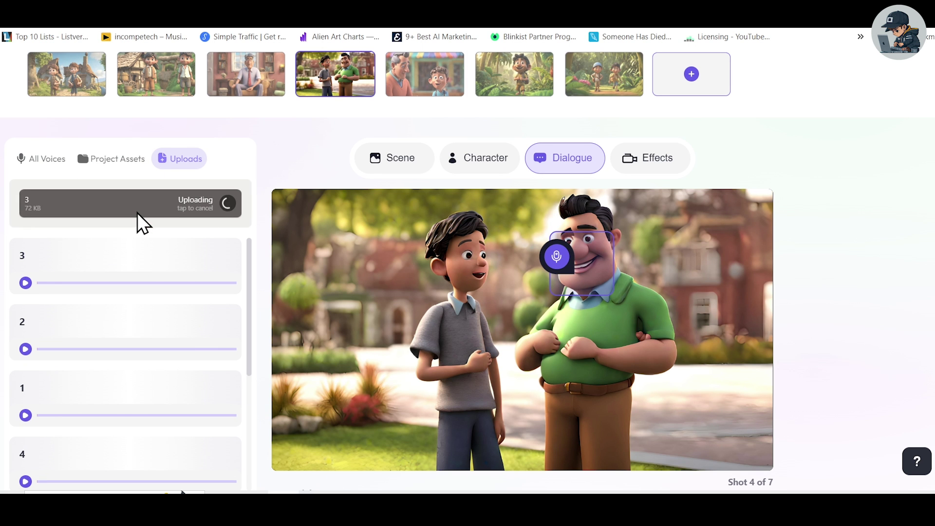
click(179, 254)
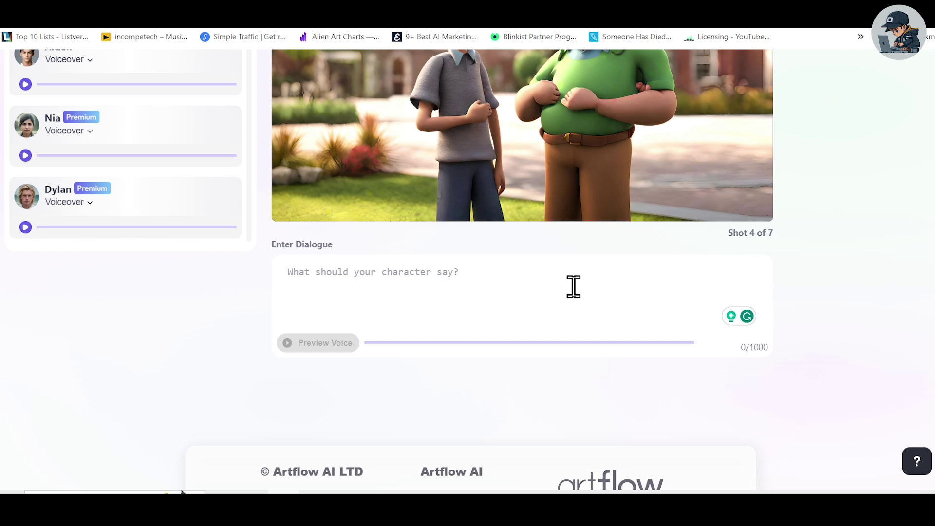
scroll(572, 286, up, 5)
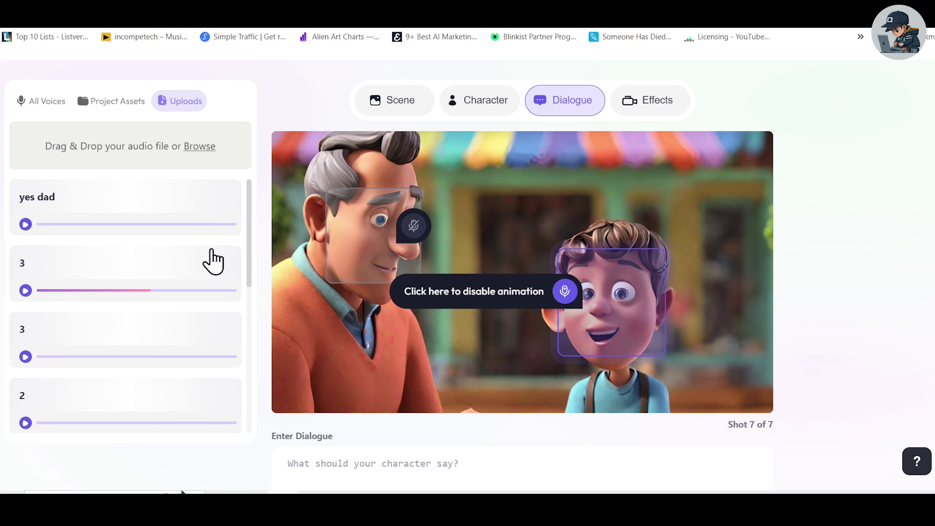
click(565, 291)
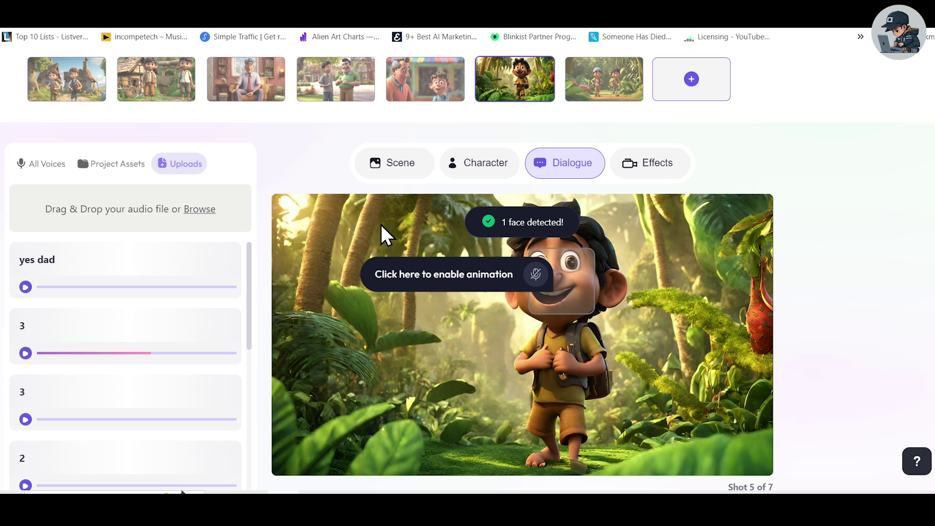
- Apply the Zoom out camera effect to the shot of the boy with the backpack in the jungle
scroll(380, 225, down, 1)
click(641, 103)
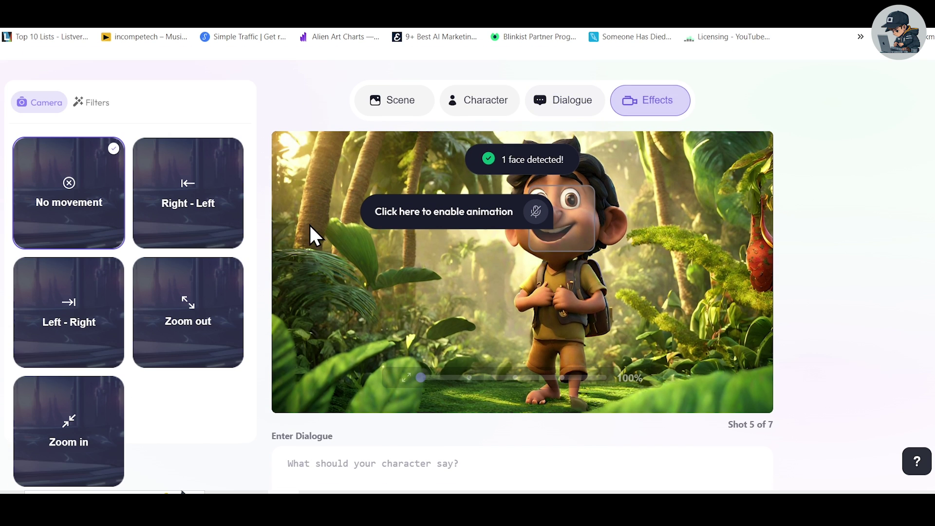
click(205, 350)
- Export and animate the finished story video
scroll(383, 341, up, 1)
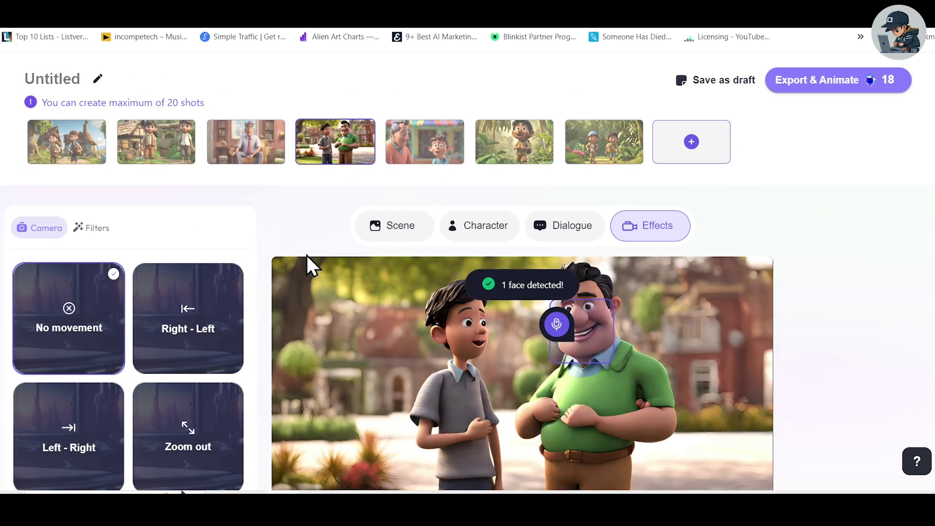
scroll(307, 265, up, 1)
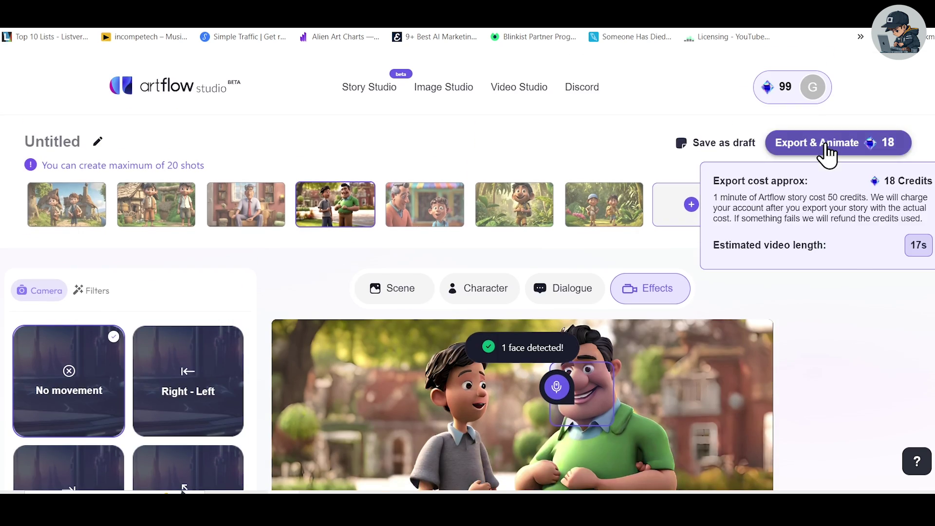
click(831, 146)
click(417, 255)
click(533, 380)
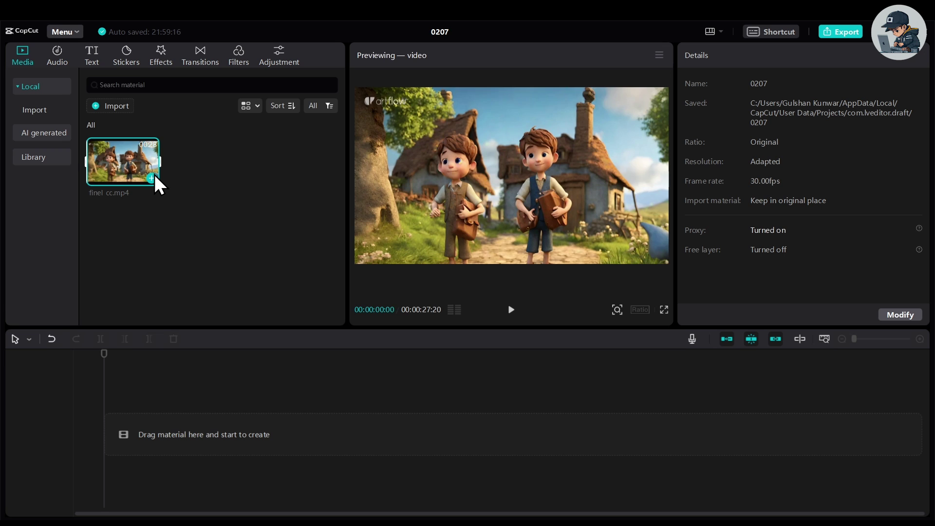
- In CapCut, add finel_cc.mp4 to the timeline and place the Dryskill & Max Brhon "War Machine" track beneath it
click(153, 175)
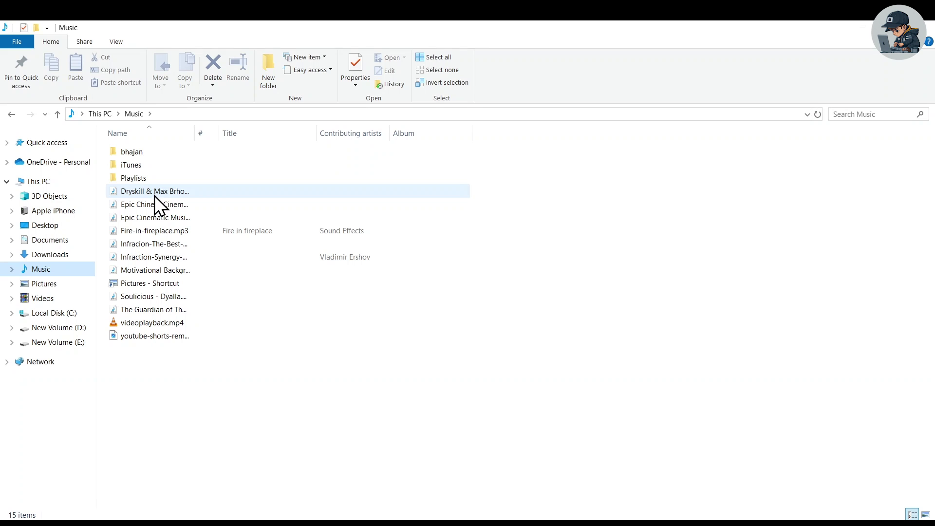
drag(154, 195, 83, 354)
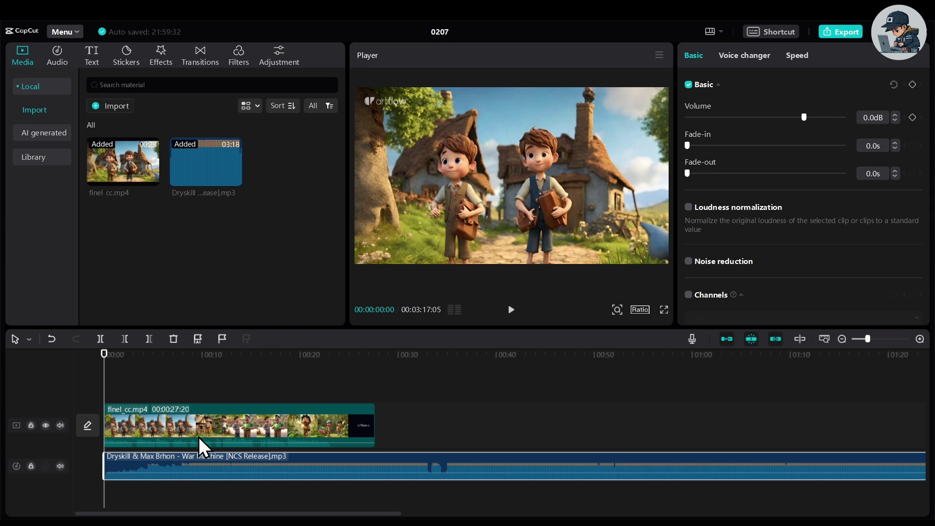
- Lower the volume of the background music track and scrub through the video on the timeline
drag(803, 117, 717, 117)
click(139, 355)
drag(141, 358, 278, 387)
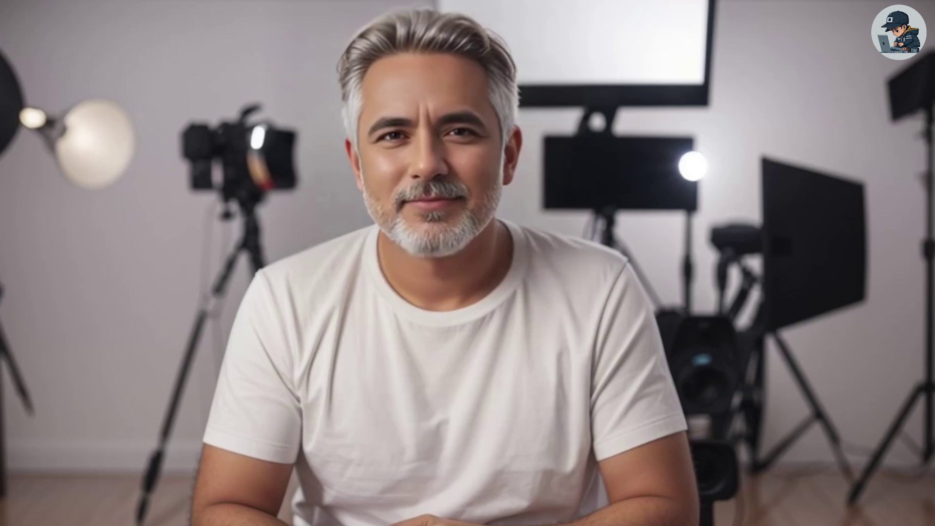